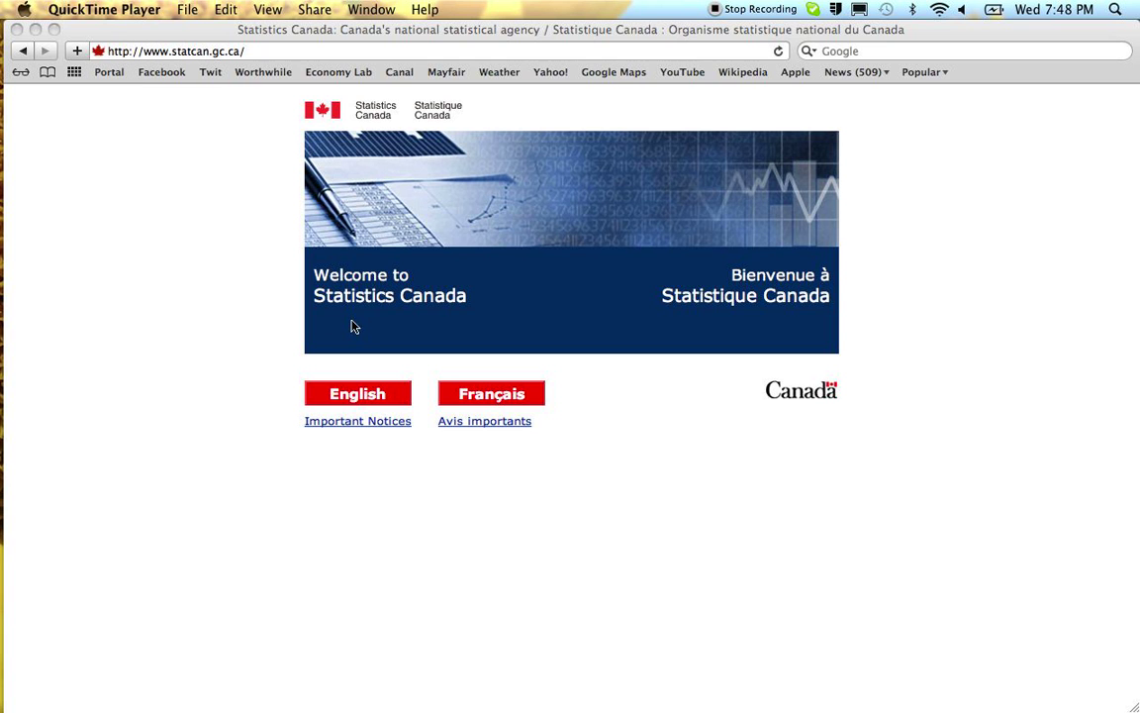
- Enter the English version of the Statistics Canada site and open the CANSIM data tables from the key resources
click(358, 400)
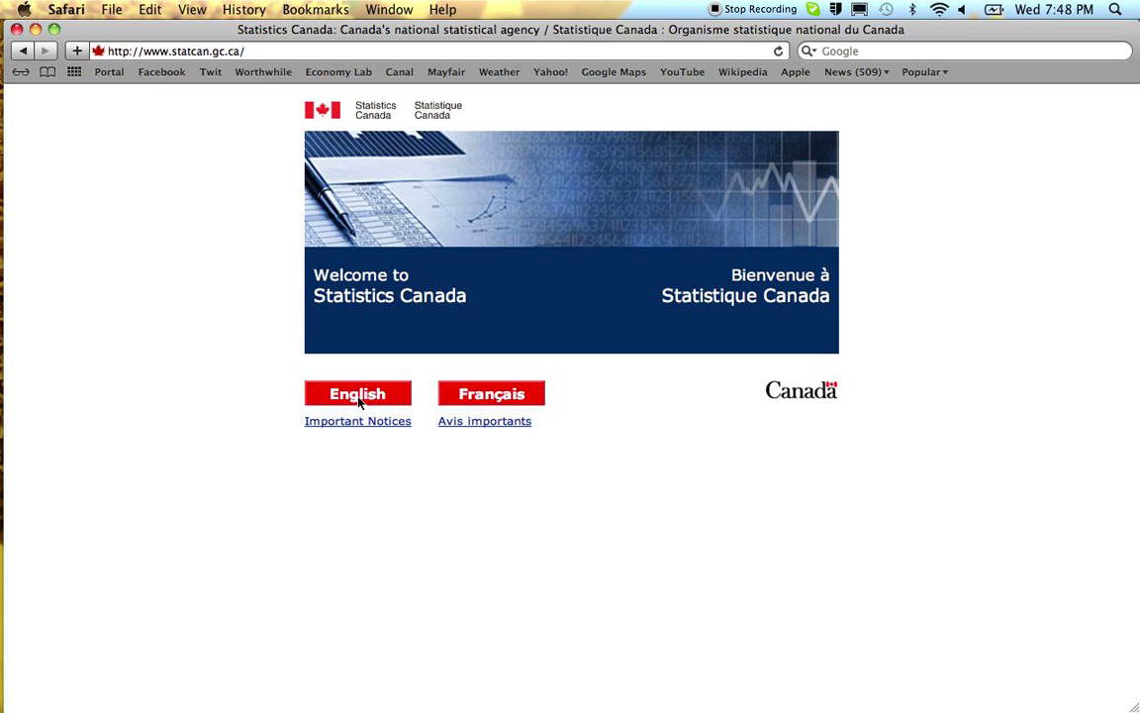
click(358, 399)
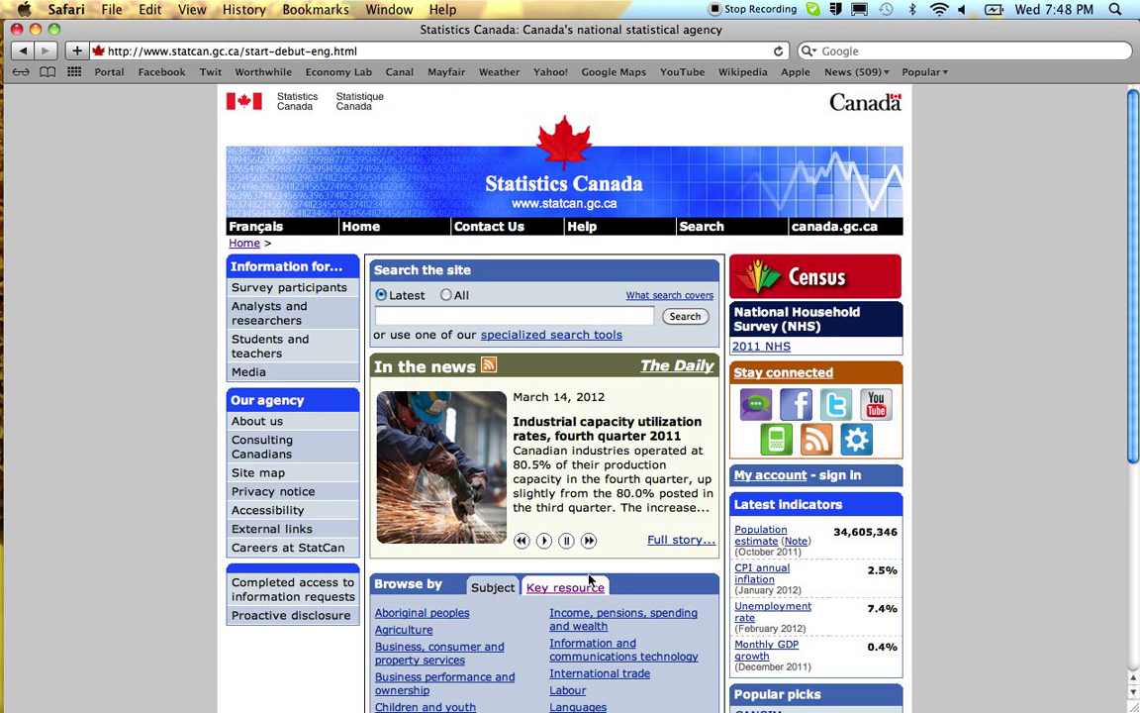
scroll(590, 579, down, 5)
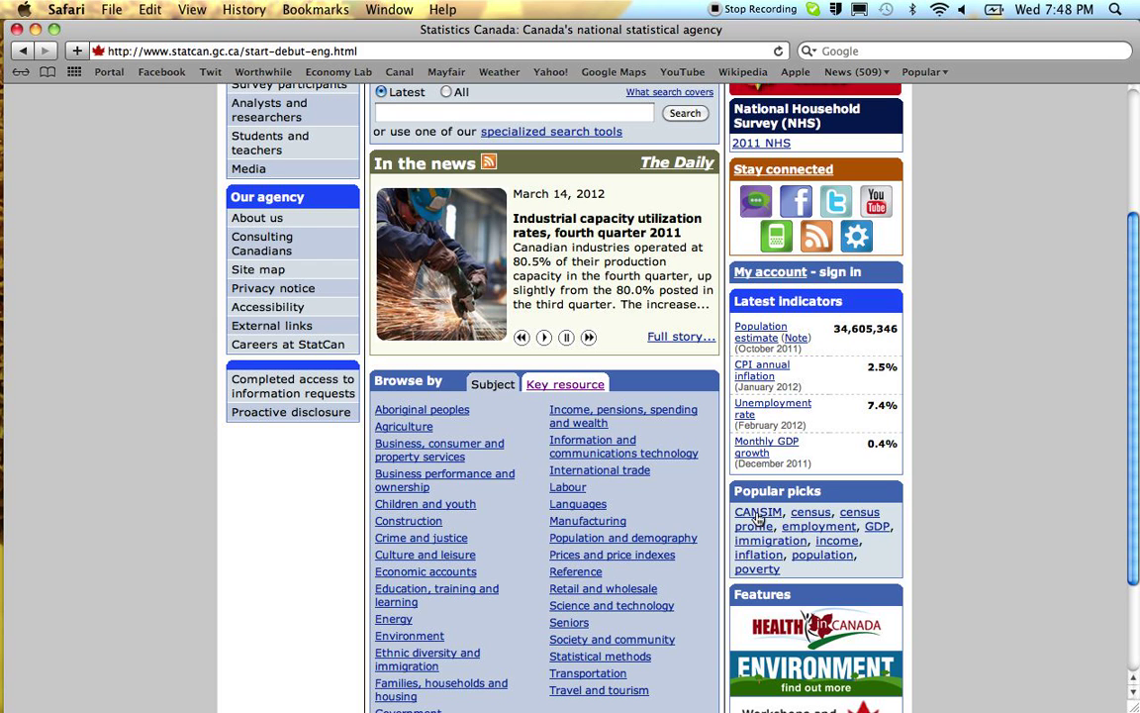
click(570, 387)
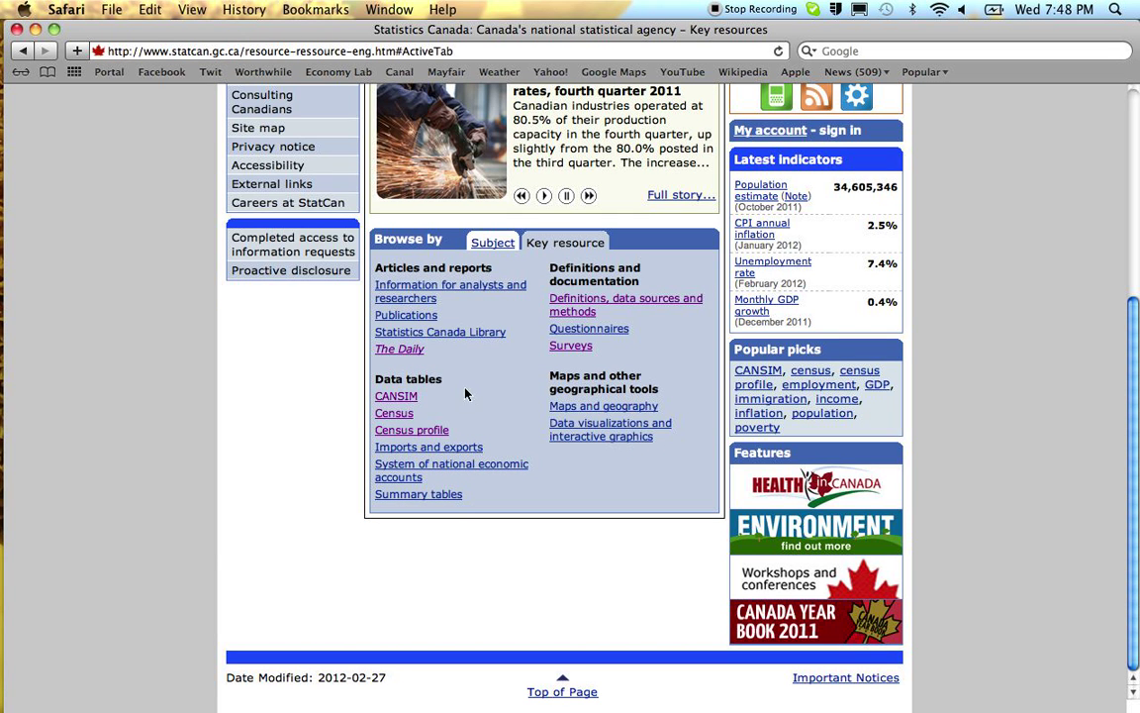
click(402, 399)
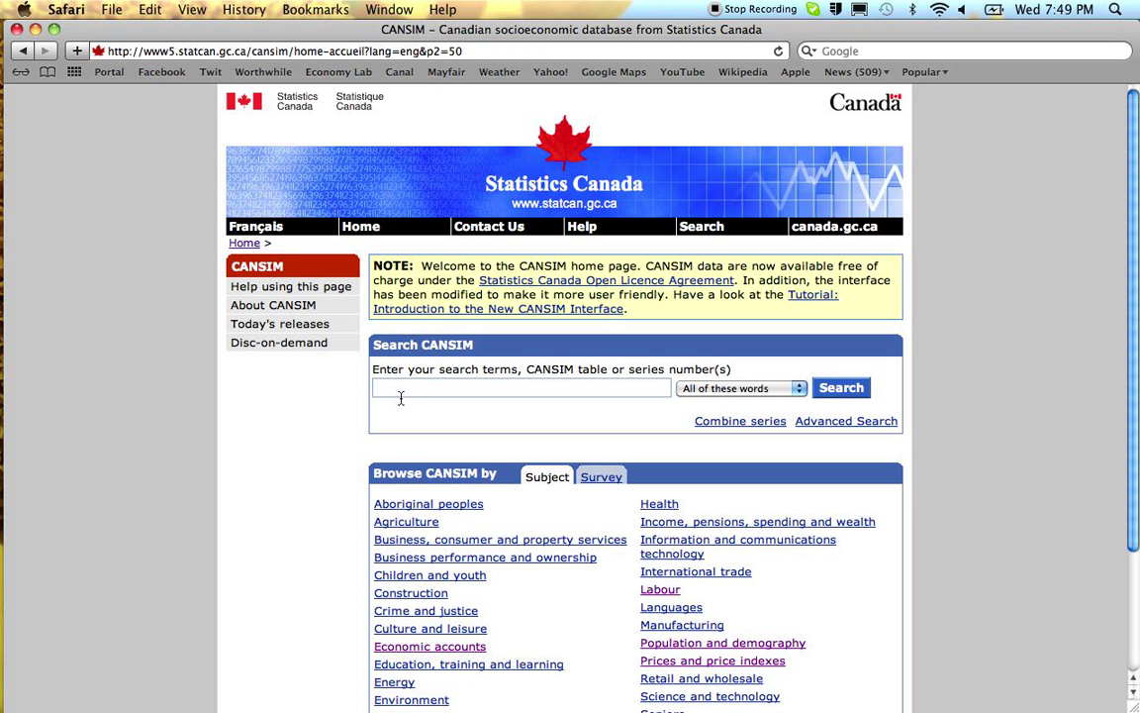
- Browse CANSIM by the Labour subject and open its list of Employment and unemployment tables
scroll(540, 510, down, 1)
scroll(540, 510, down, 5)
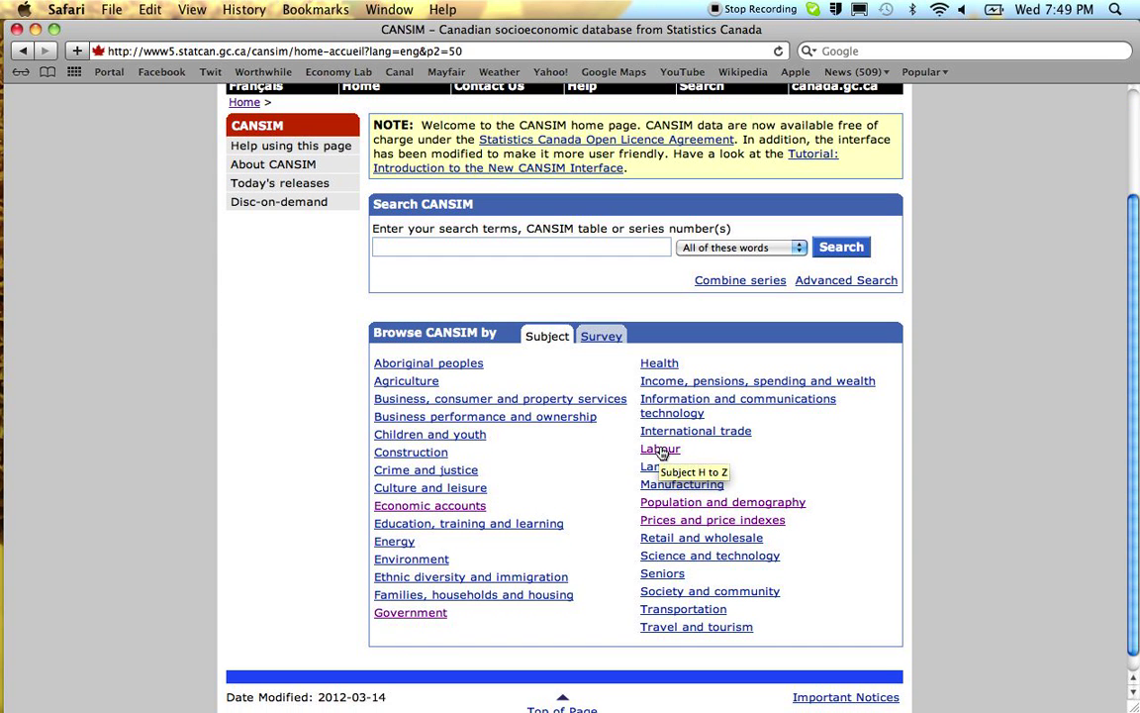
click(661, 450)
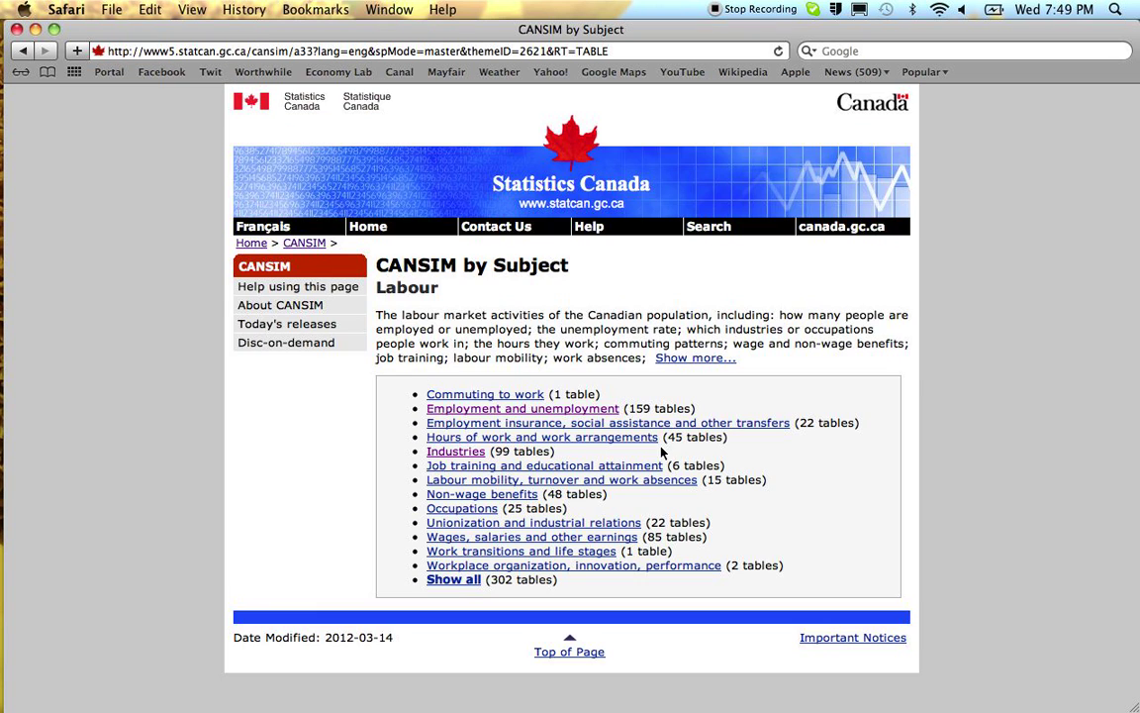
click(572, 414)
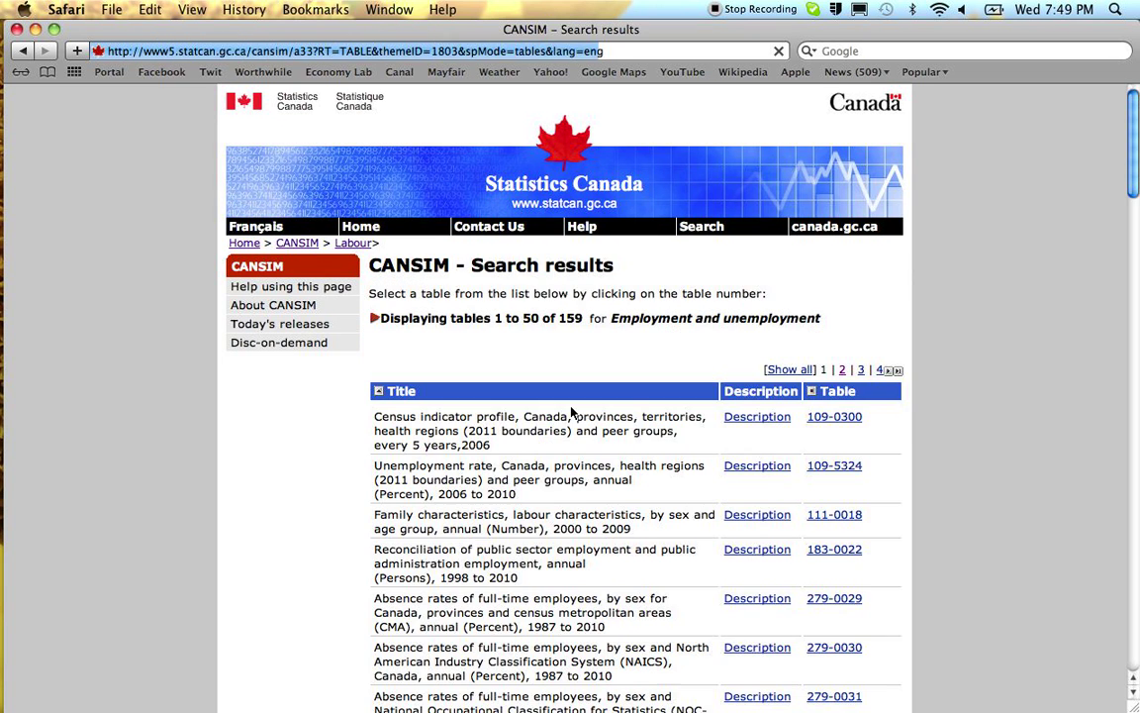
- Look through the first page of employment and unemployment tables, comparing their titles, frequencies and date ranges
scroll(572, 411, down, 8)
scroll(571, 424, down, 10)
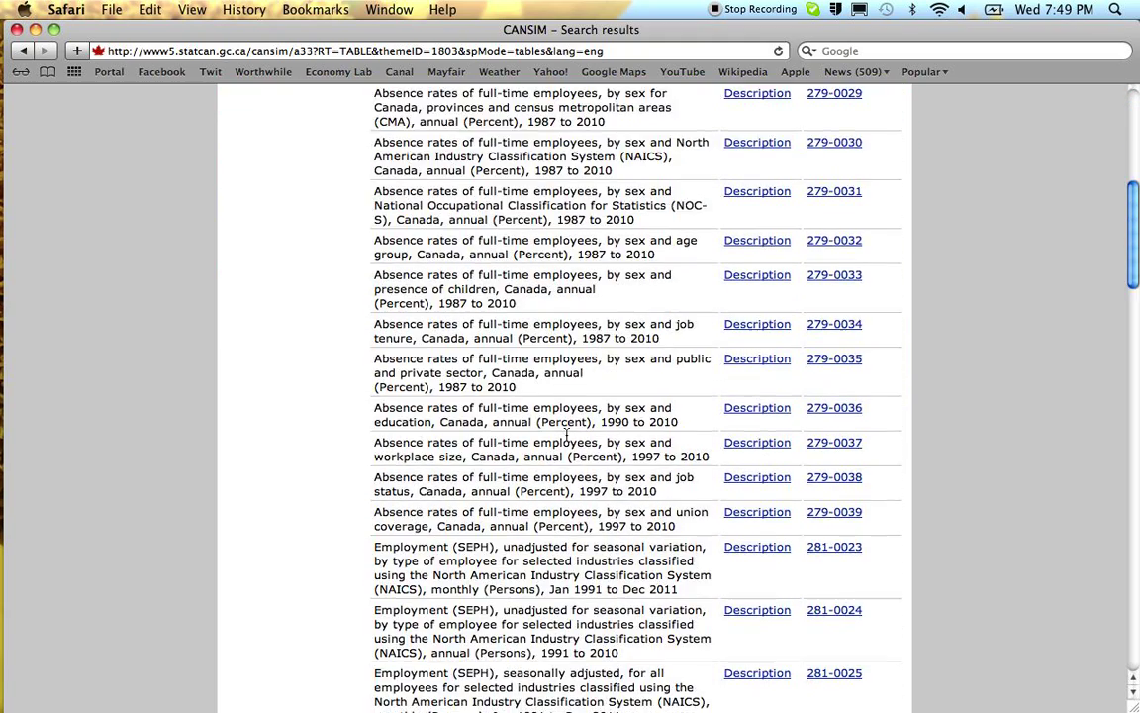
scroll(567, 432, down, 8)
scroll(567, 436, down, 1)
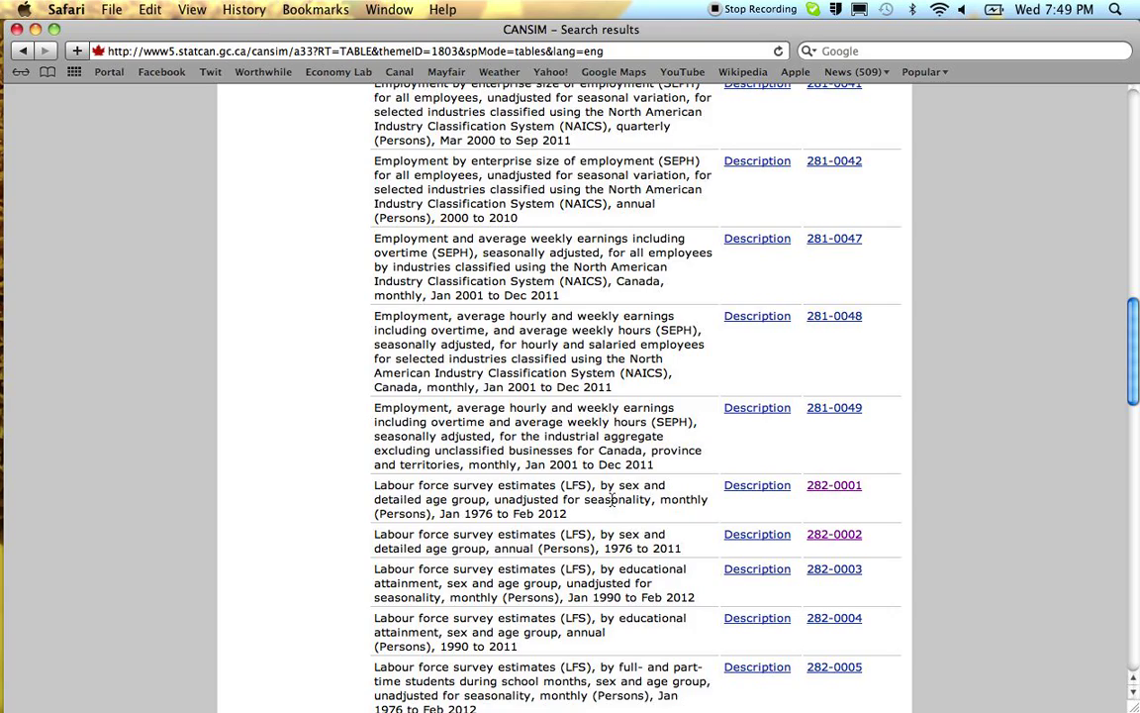
scroll(647, 540, up, 15)
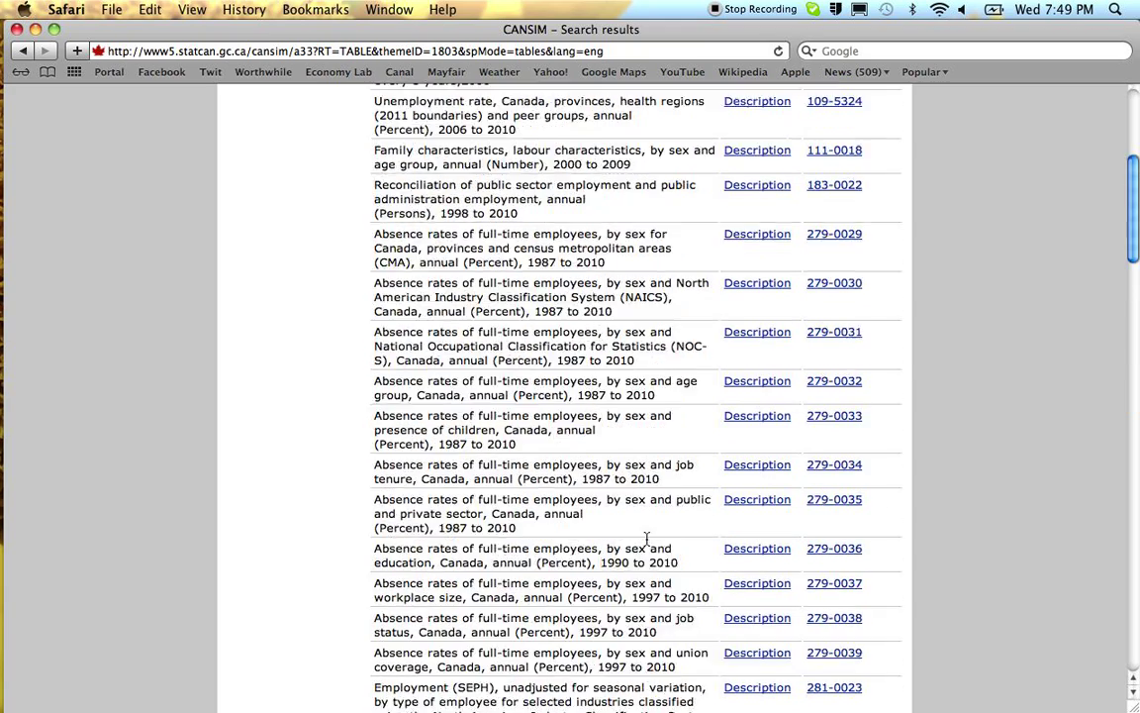
scroll(647, 539, down, 15)
scroll(647, 539, down, 3)
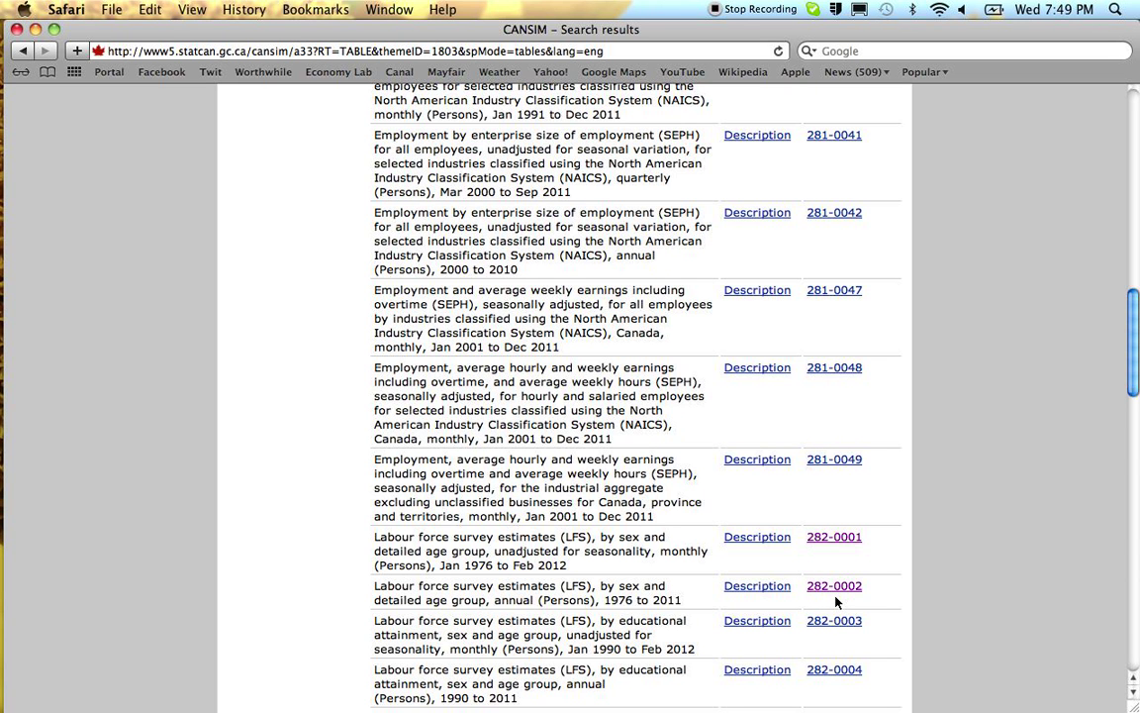
- Go to the second page of results and open table 282-0087, the monthly labour force survey estimates by sex and age group
scroll(835, 601, down, 15)
scroll(835, 601, down, 5)
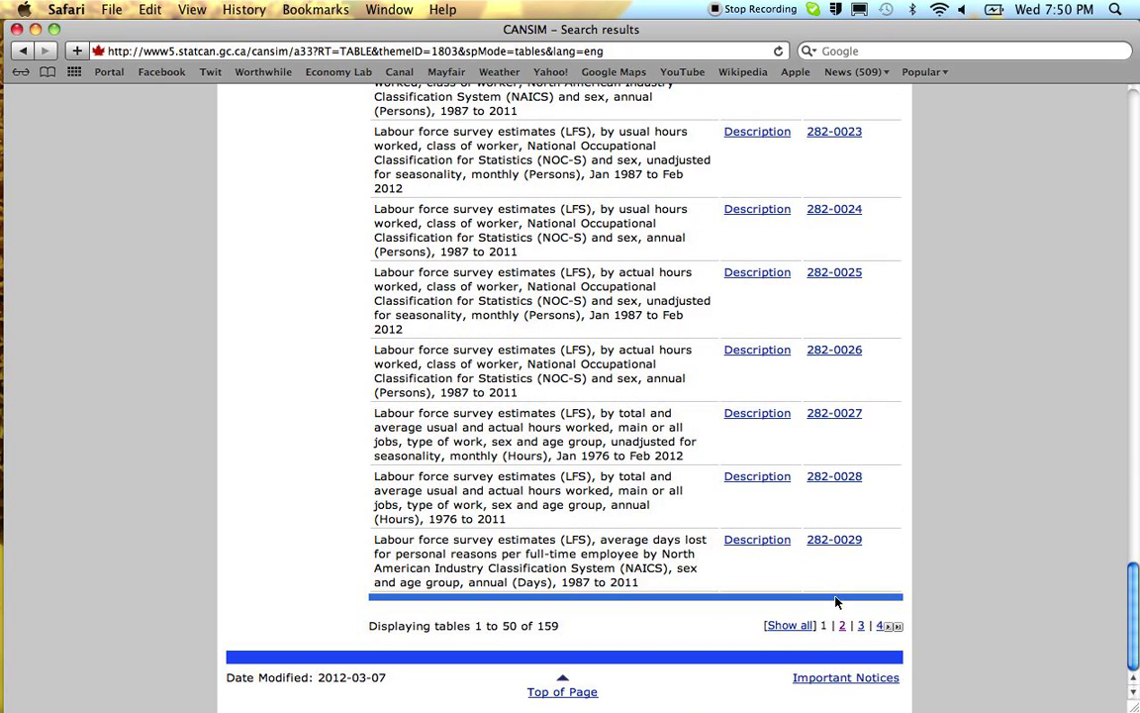
click(842, 626)
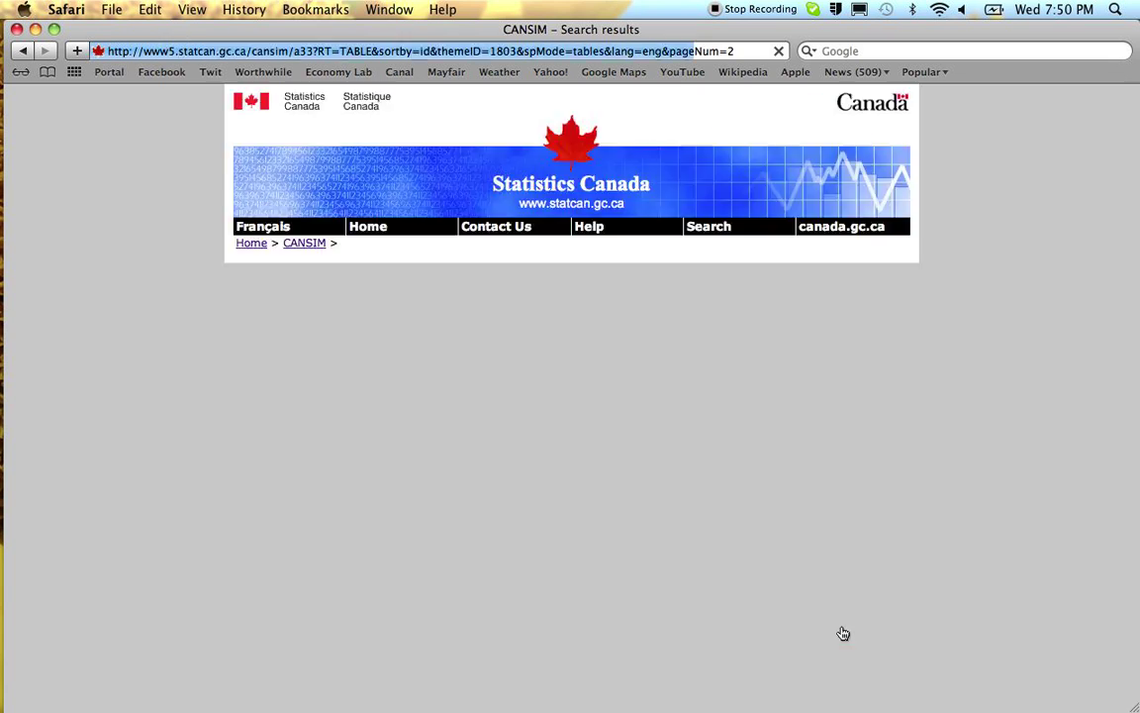
scroll(863, 591, down, 5)
scroll(863, 592, down, 8)
scroll(863, 591, down, 10)
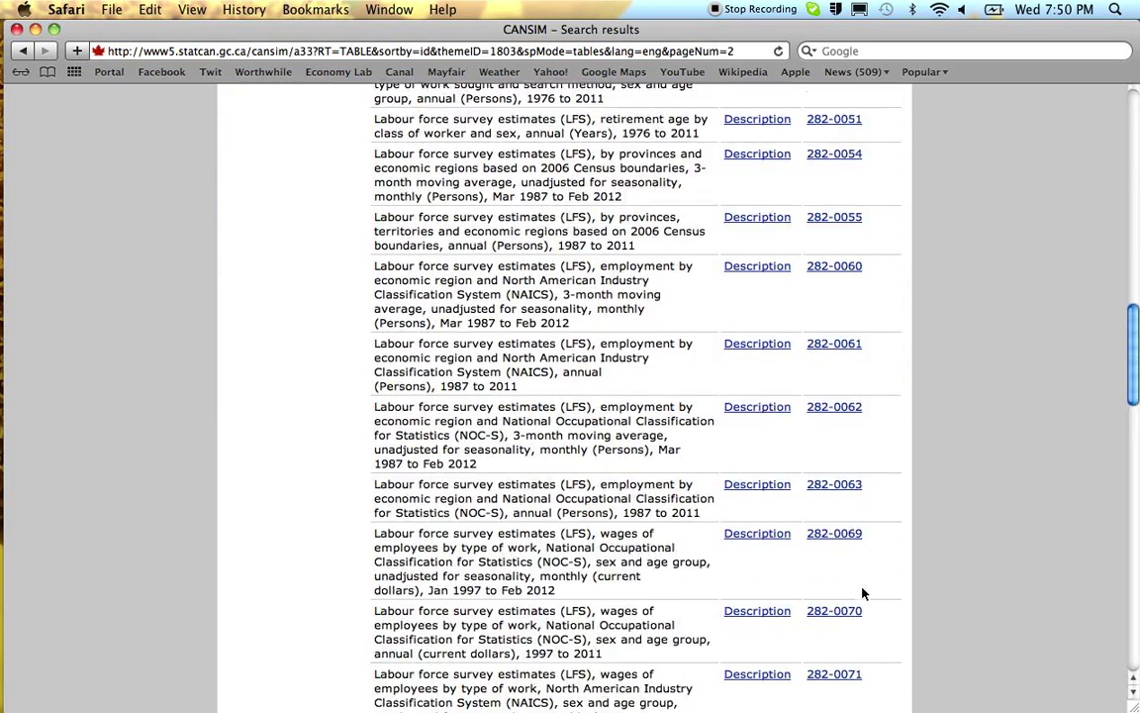
scroll(863, 592, down, 6)
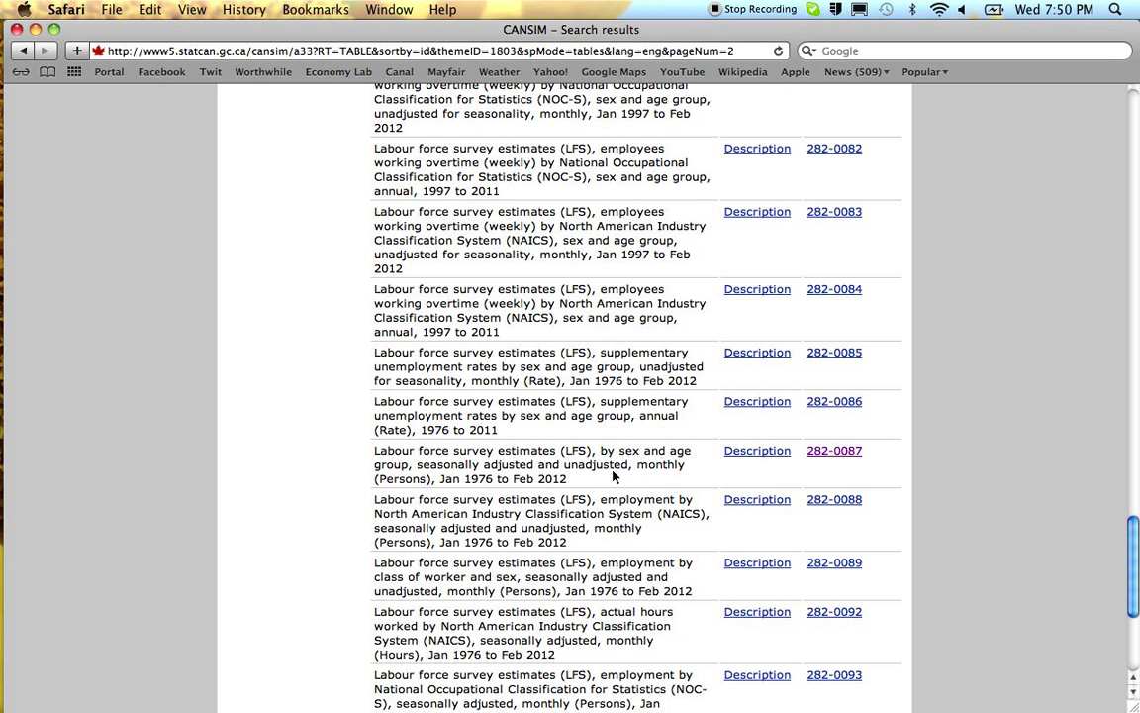
click(824, 457)
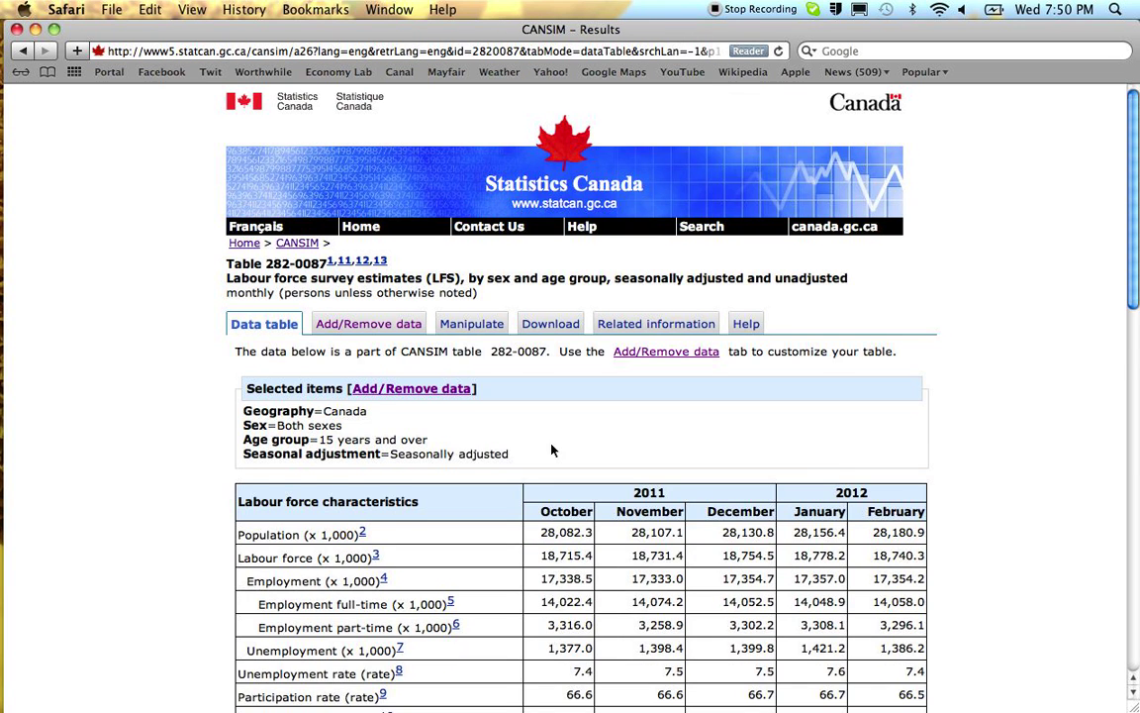
- Review the default data table and open the Add/Remove data options for table 282-0087
scroll(554, 446, down, 4)
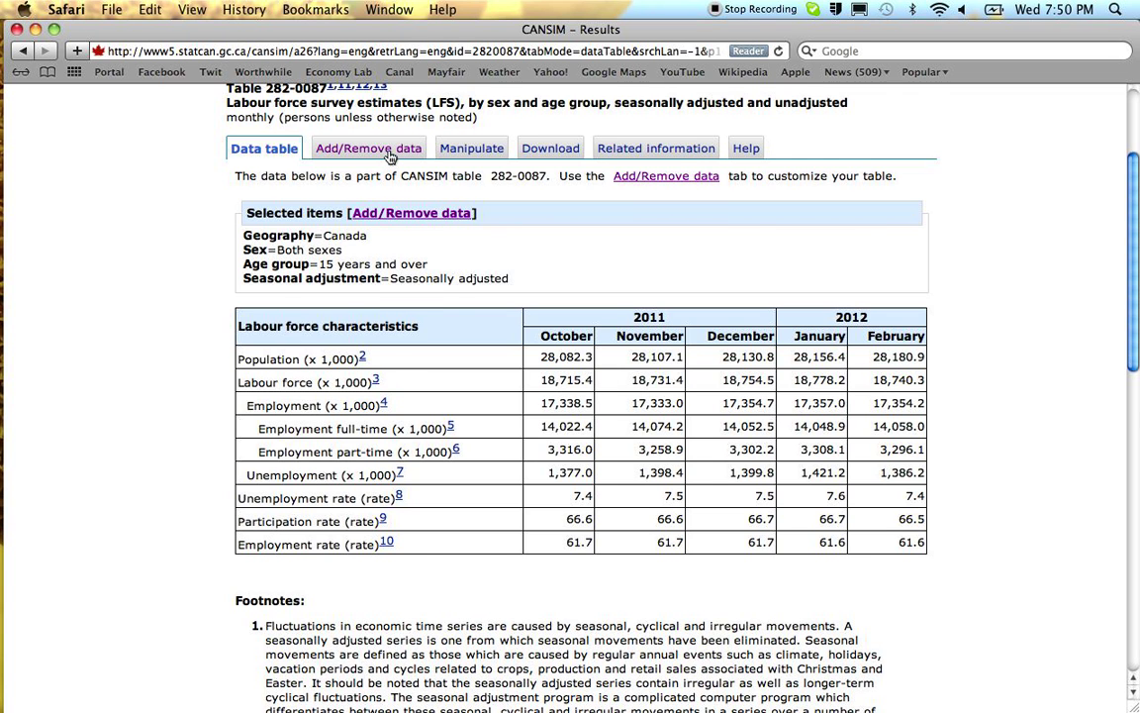
click(391, 156)
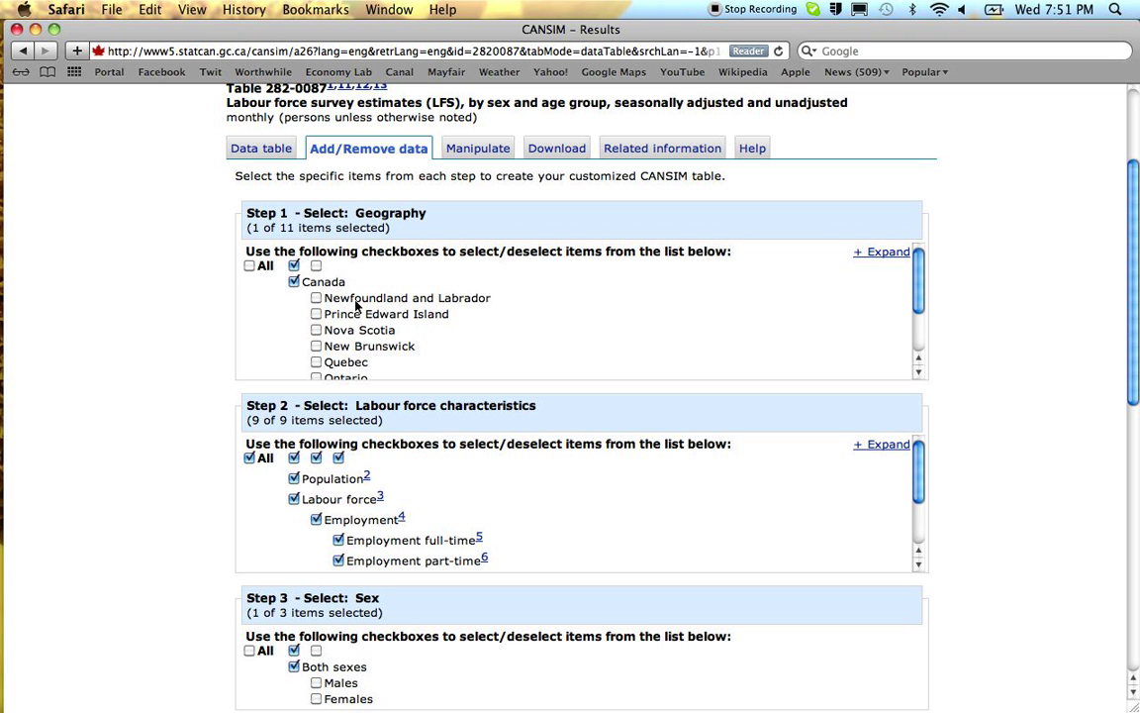
click(260, 147)
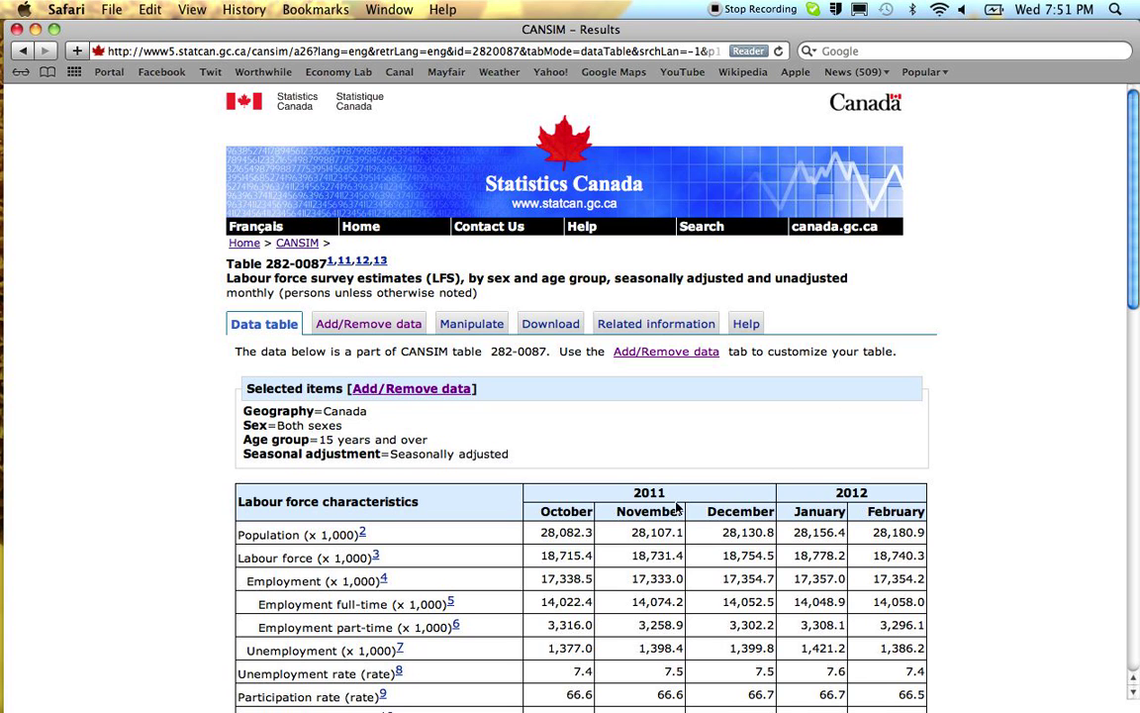
click(392, 329)
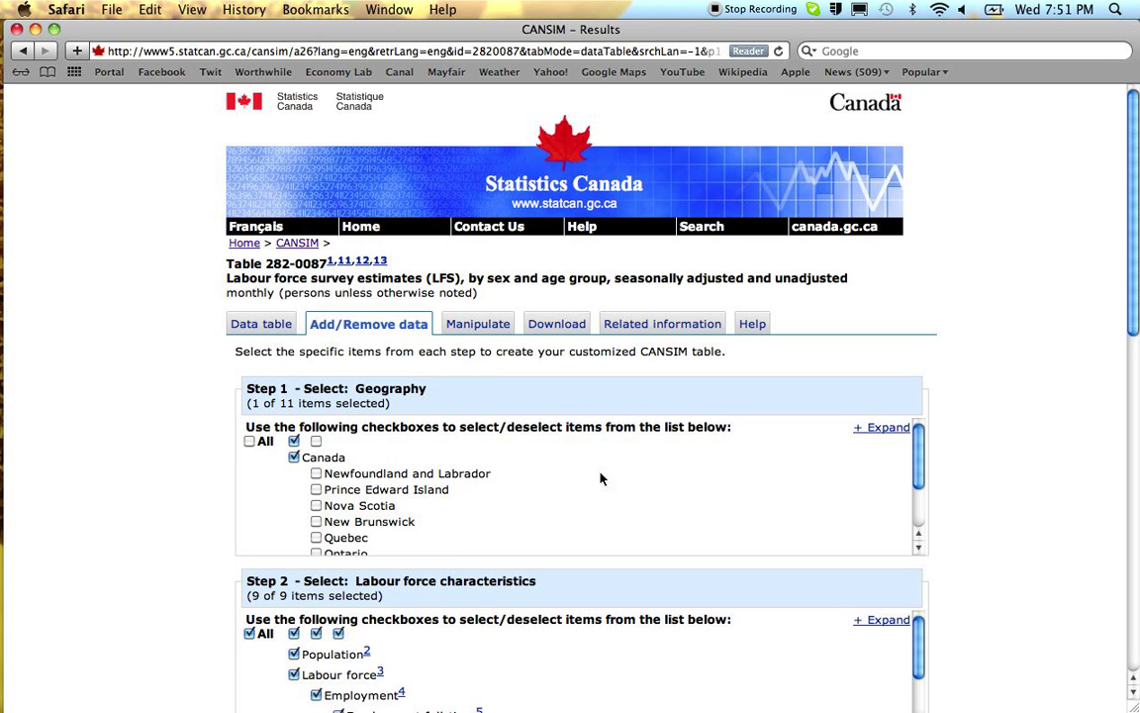
- Examine the available choices for geography and labour force characteristics in the table's customization options
scroll(742, 436, down, 5)
scroll(638, 346, down, 3)
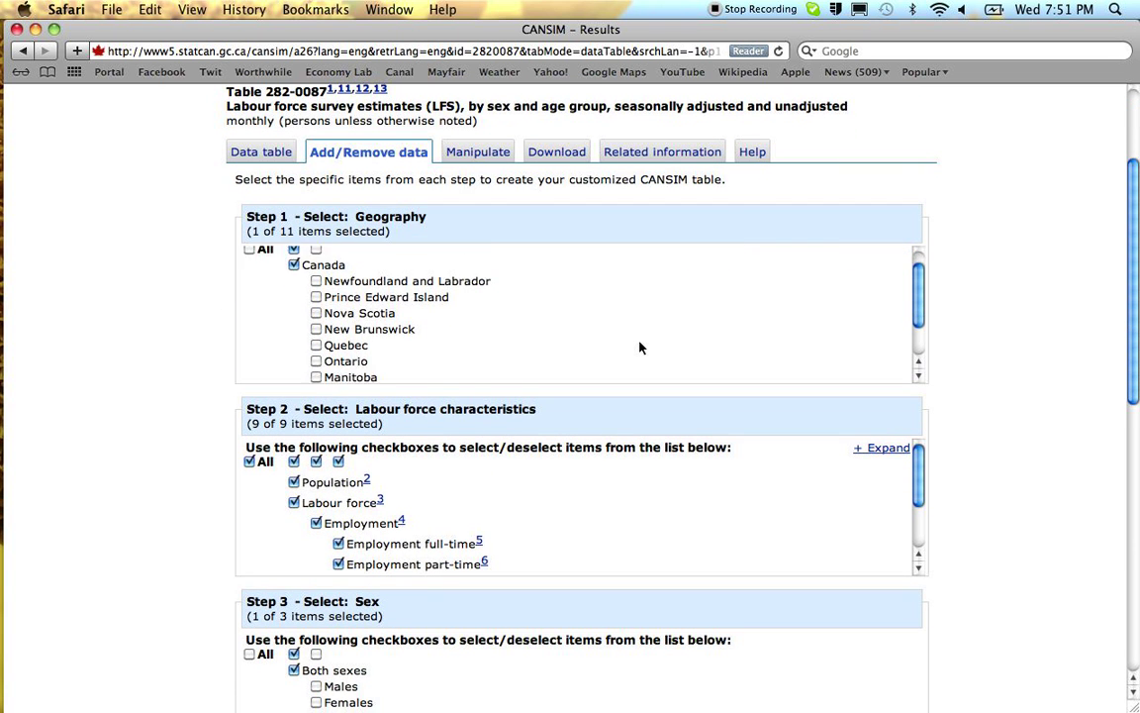
scroll(639, 346, up, 2)
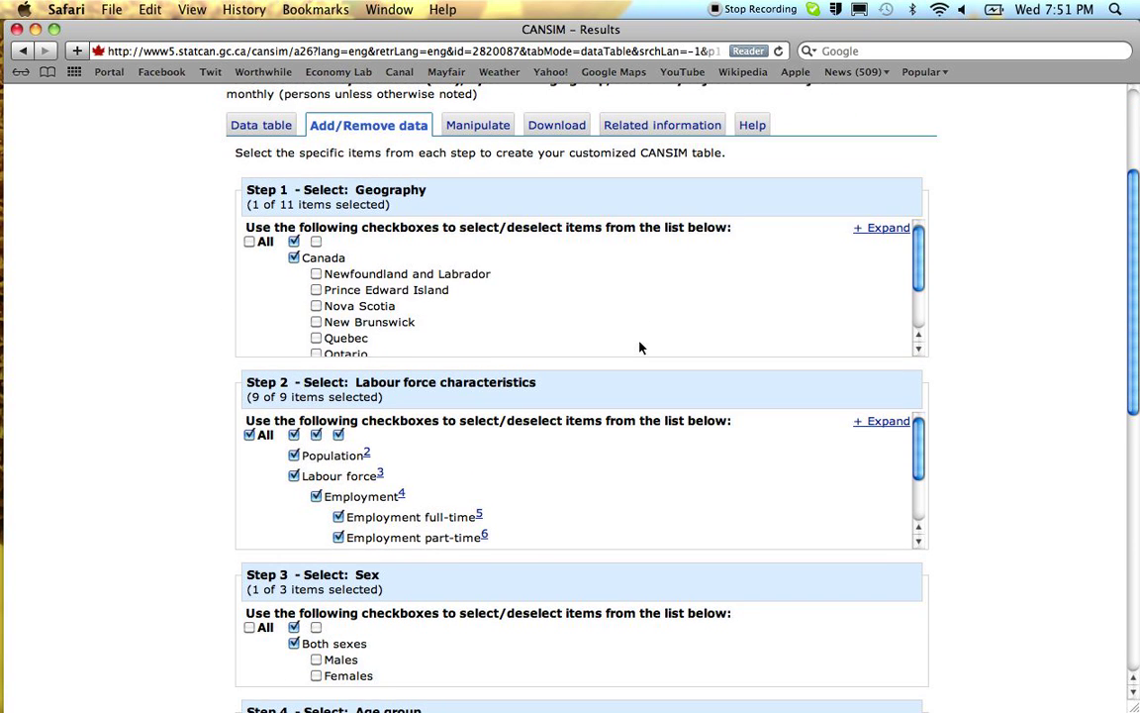
scroll(638, 346, down, 3)
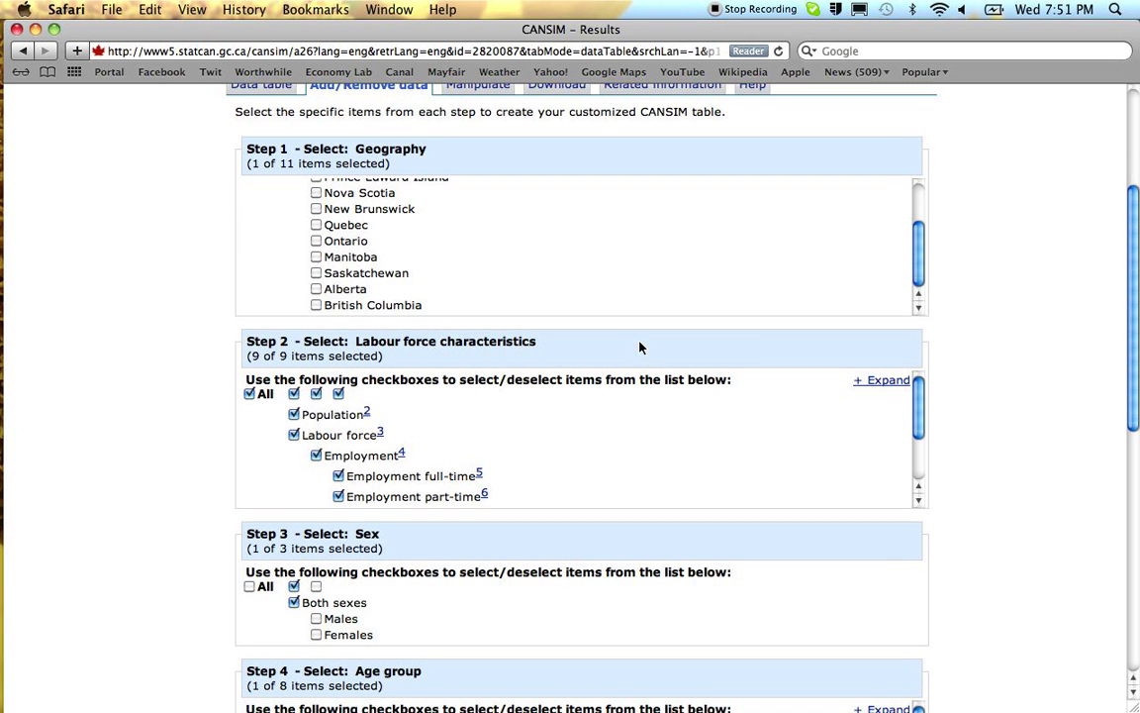
scroll(1034, 432, down, 3)
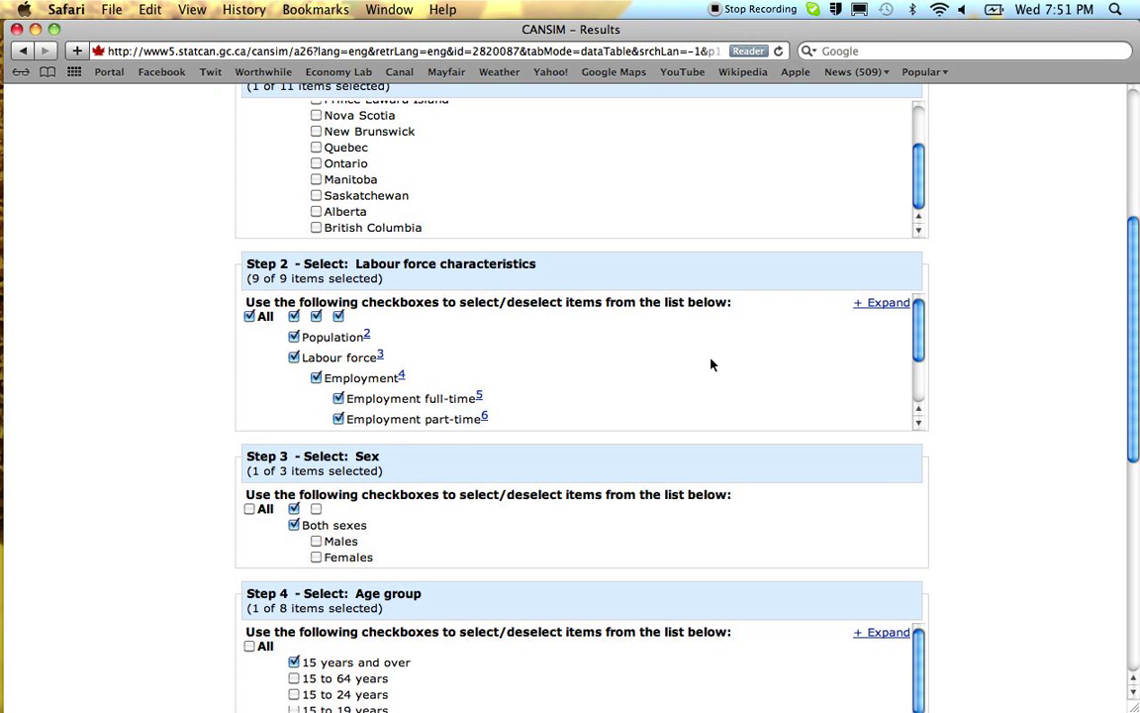
scroll(701, 367, down, 1)
scroll(700, 367, down, 3)
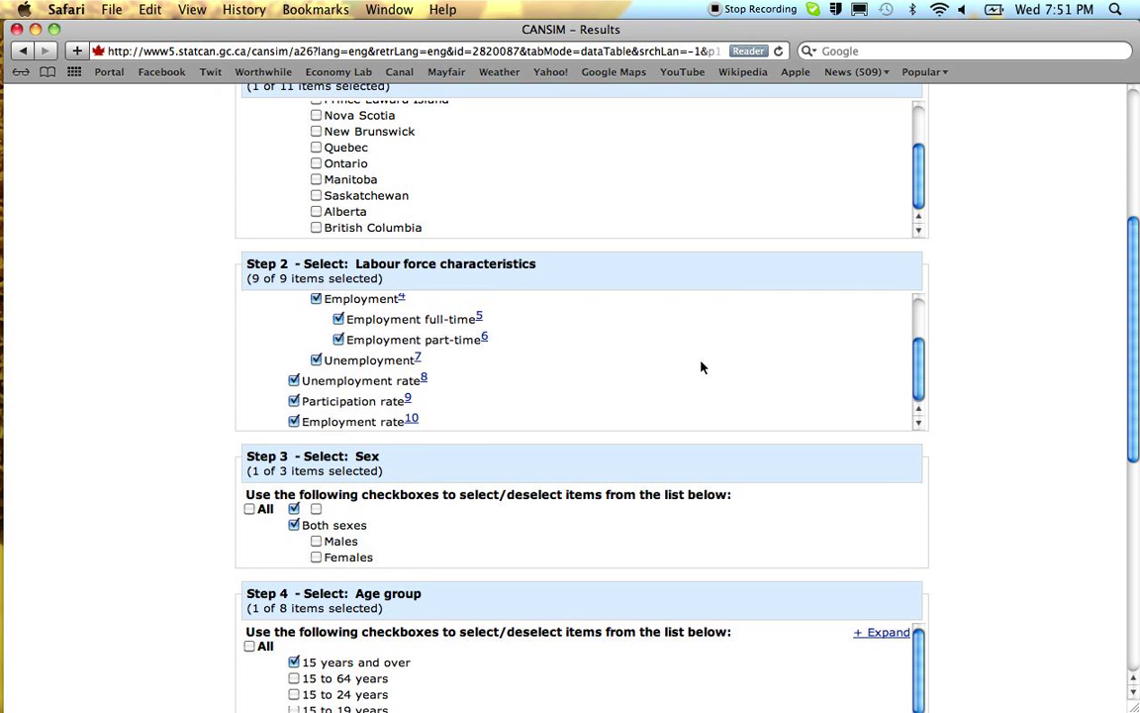
scroll(701, 368, up, 5)
scroll(700, 367, down, 3)
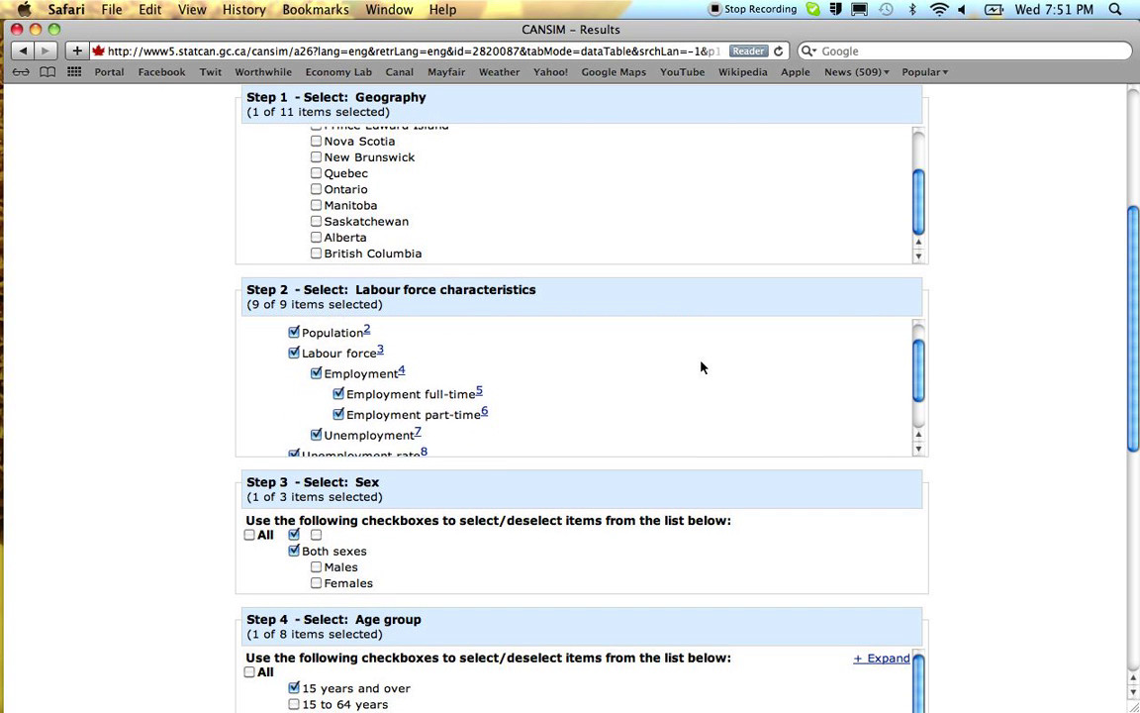
scroll(512, 413, down, 3)
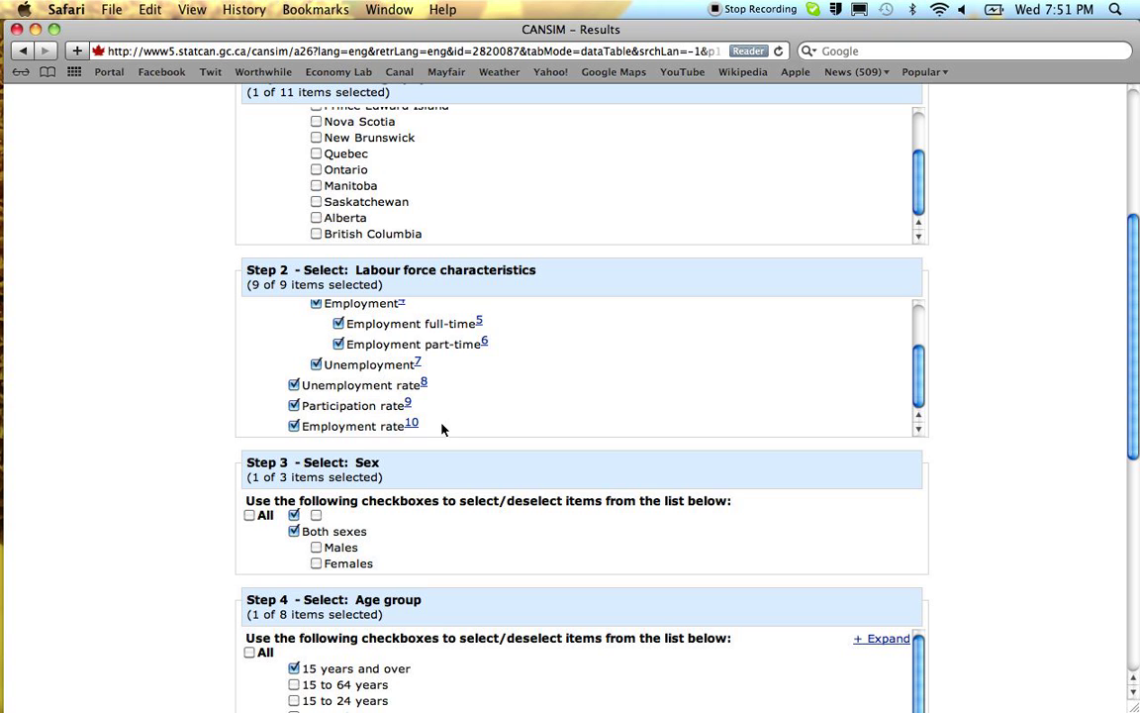
- Clear all labour force characteristics and select only Employment rate
scroll(496, 425, up, 5)
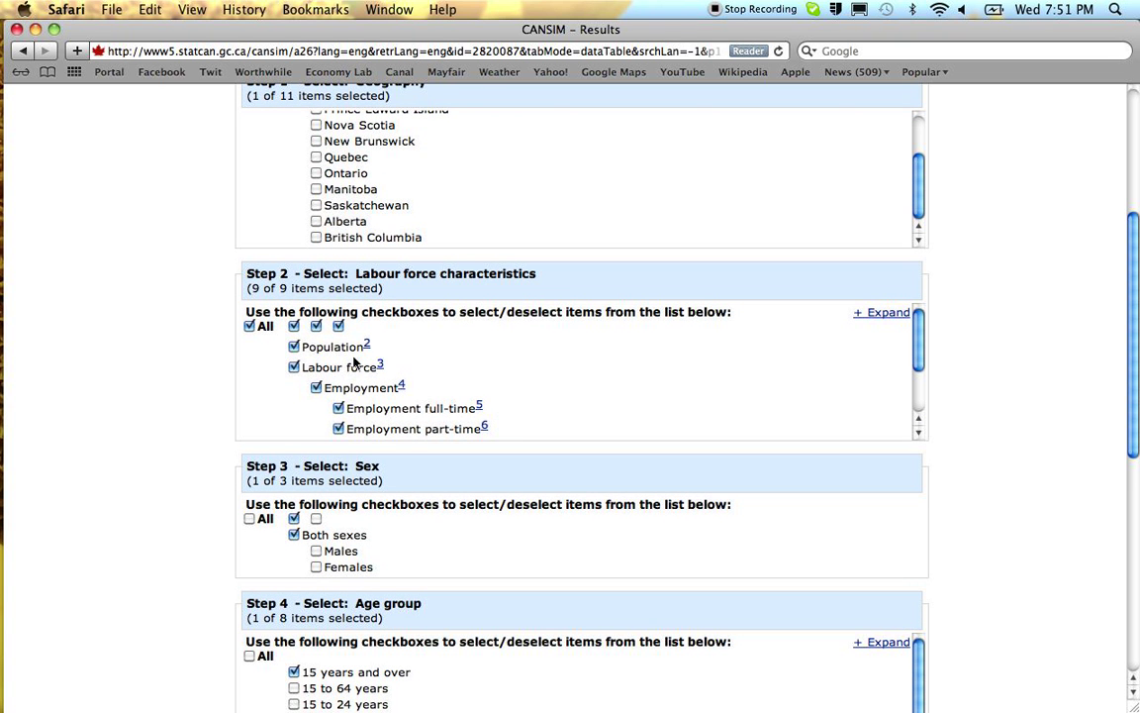
click(261, 327)
scroll(633, 348, down, 3)
click(293, 349)
click(293, 350)
click(293, 390)
- Deselect Both sexes and select Males and Females for the Sex category
scroll(489, 387, down, 2)
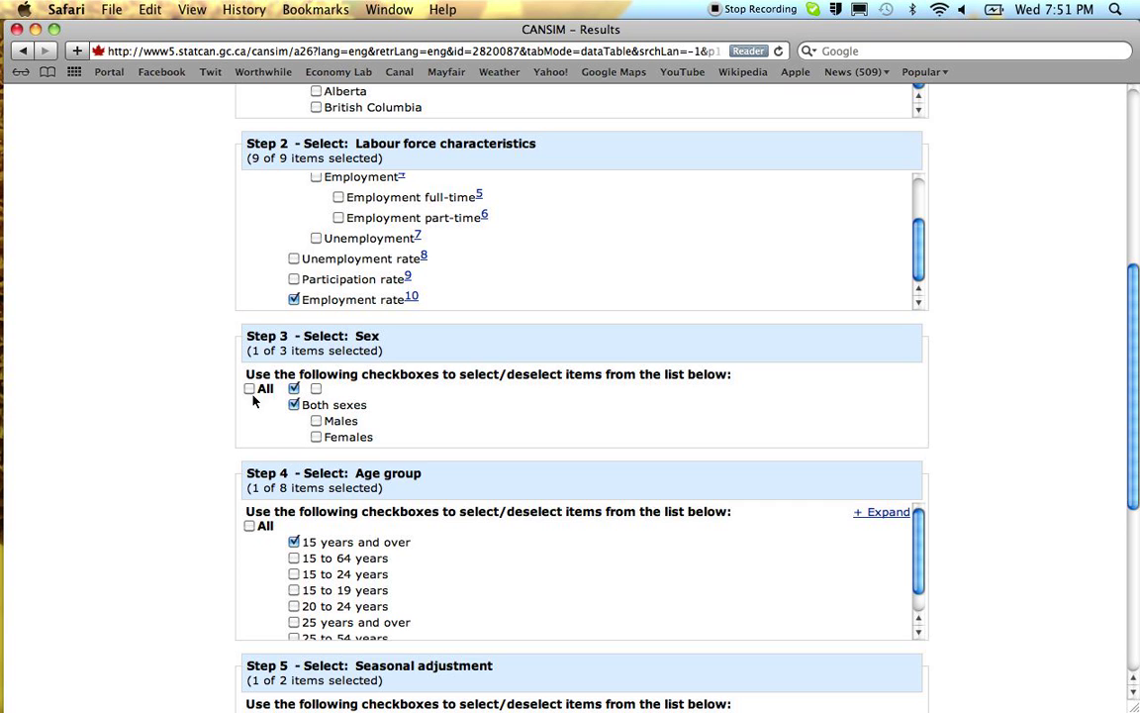
click(295, 389)
click(315, 421)
click(315, 436)
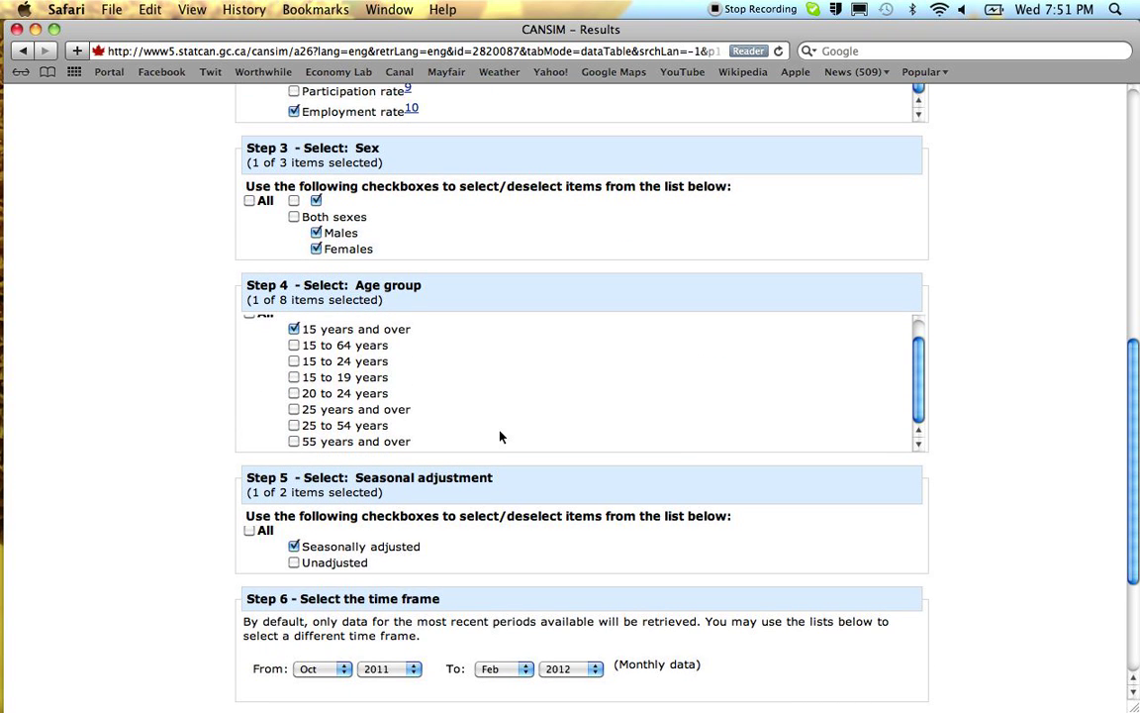
- Select the 55 years and over age group and deselect 15 years and over
scroll(500, 436, down, 1)
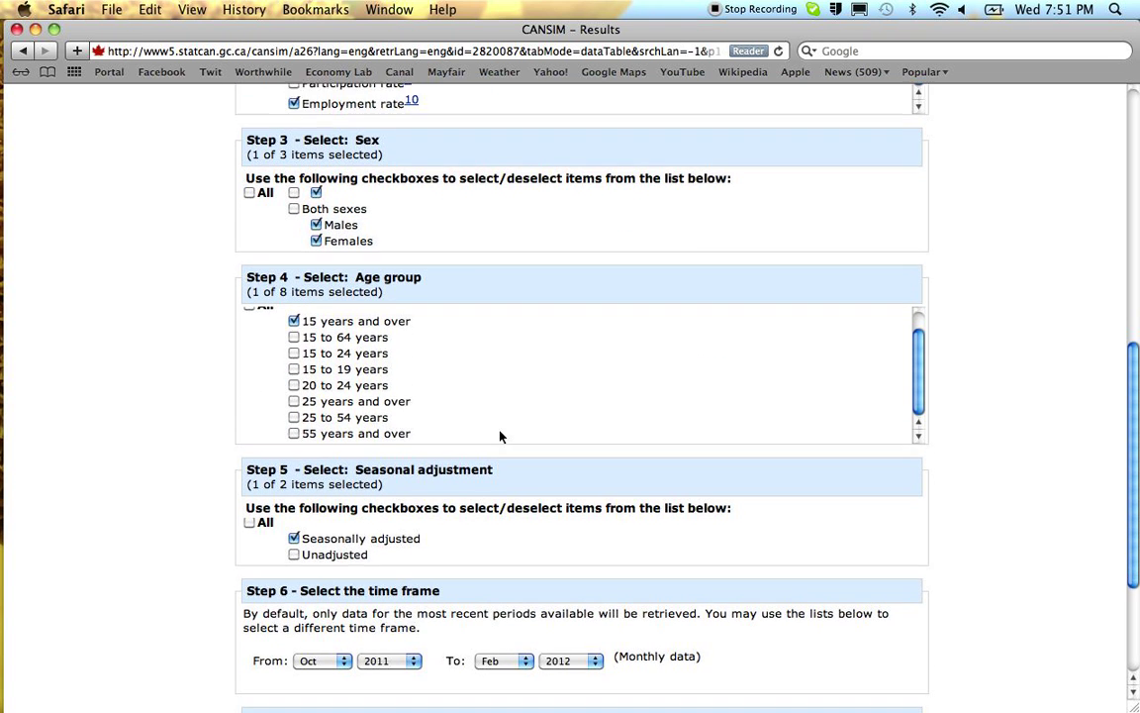
click(293, 434)
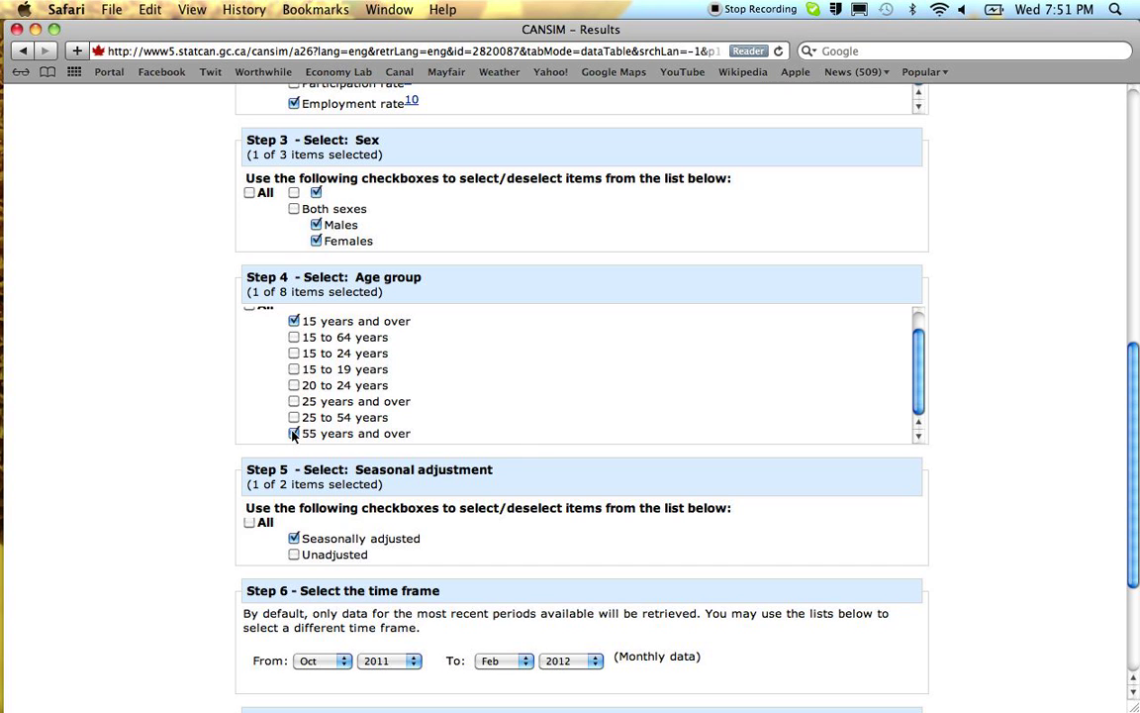
click(292, 322)
scroll(511, 445, down, 5)
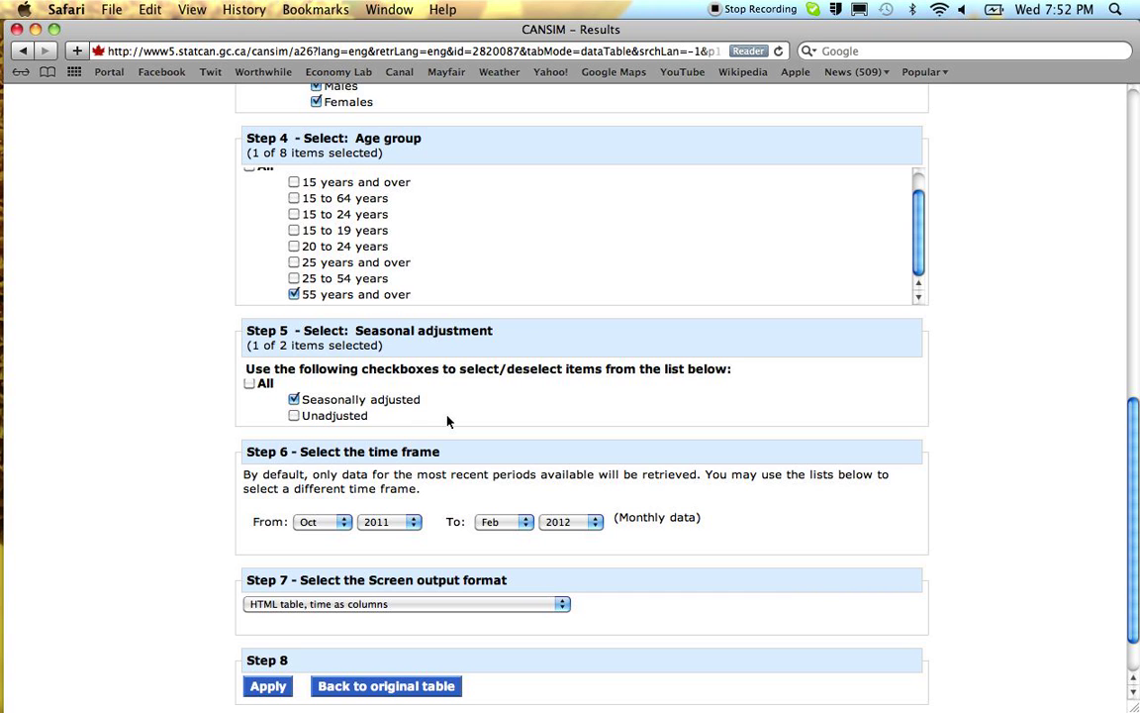
scroll(447, 420, down, 2)
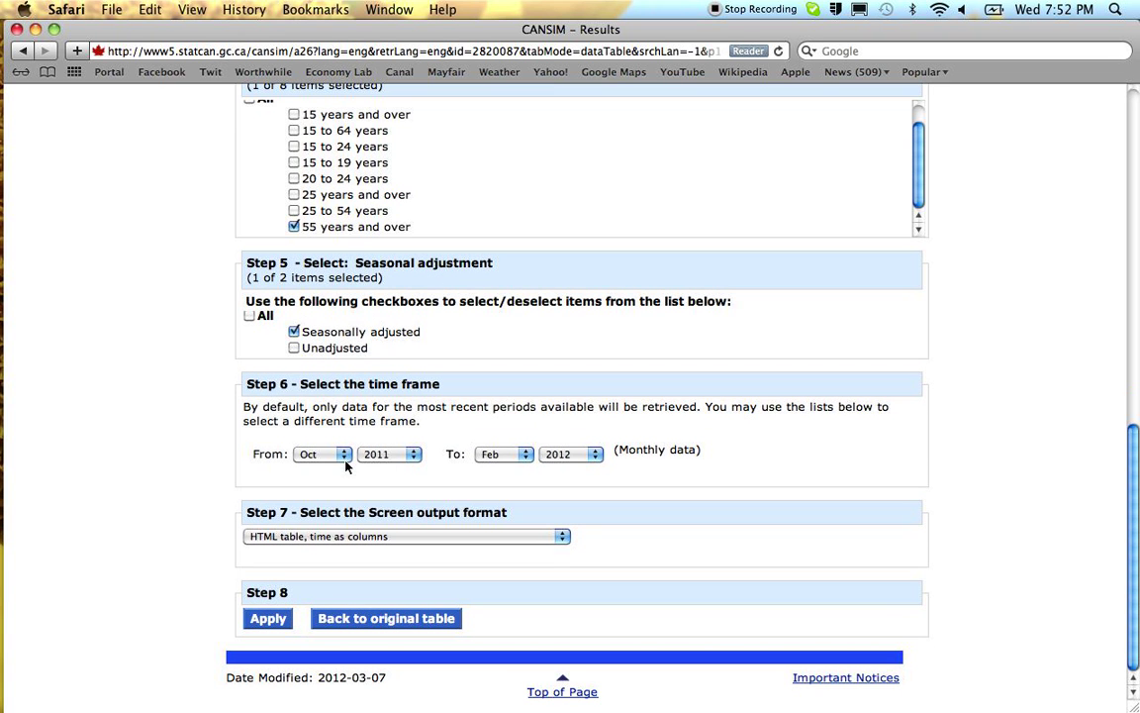
- Set the start year to 2002 and the output format to HTML table, time as rows, and apply the customization
click(414, 459)
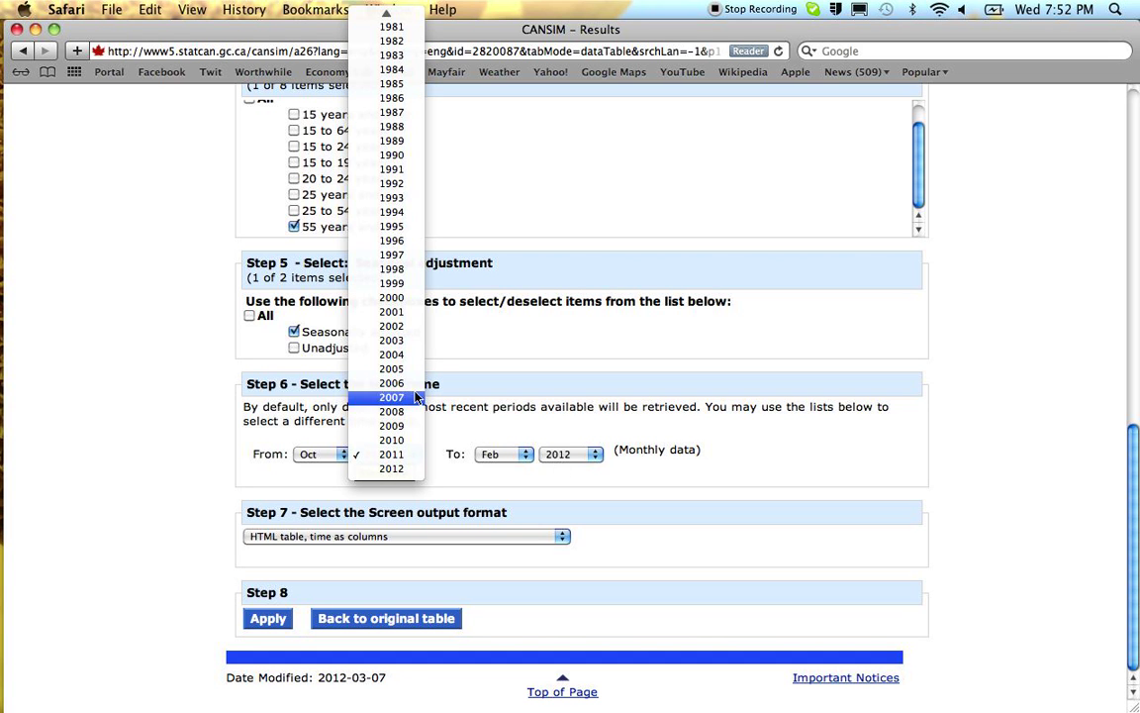
key(Escape)
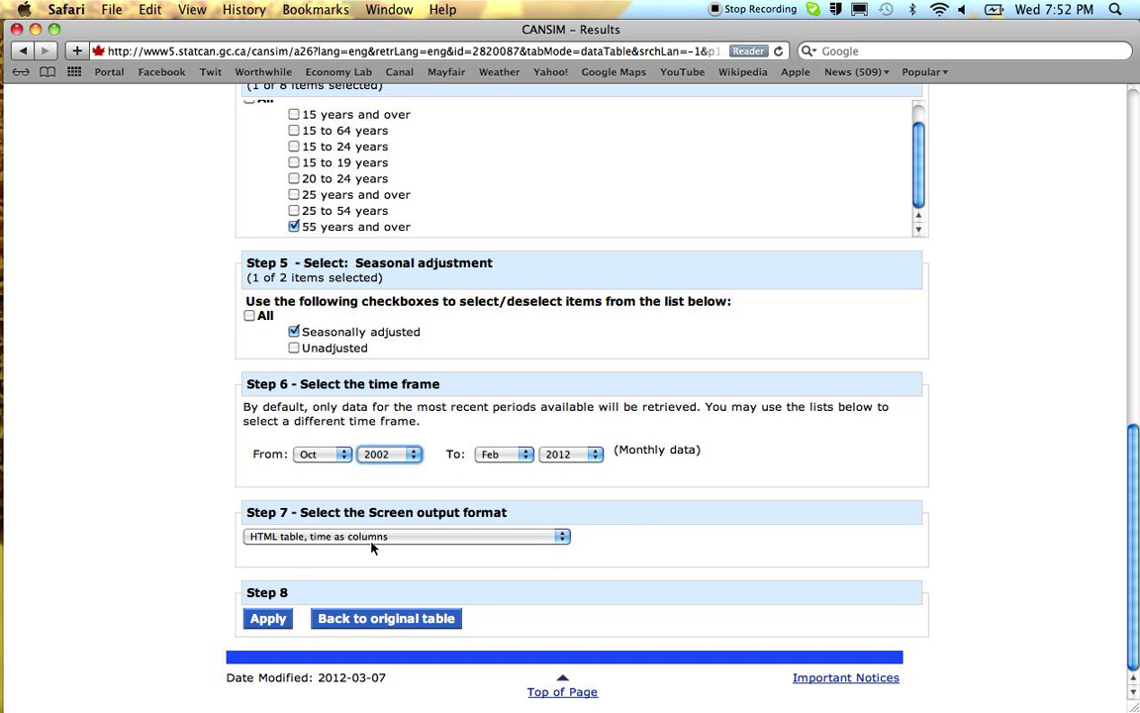
click(563, 540)
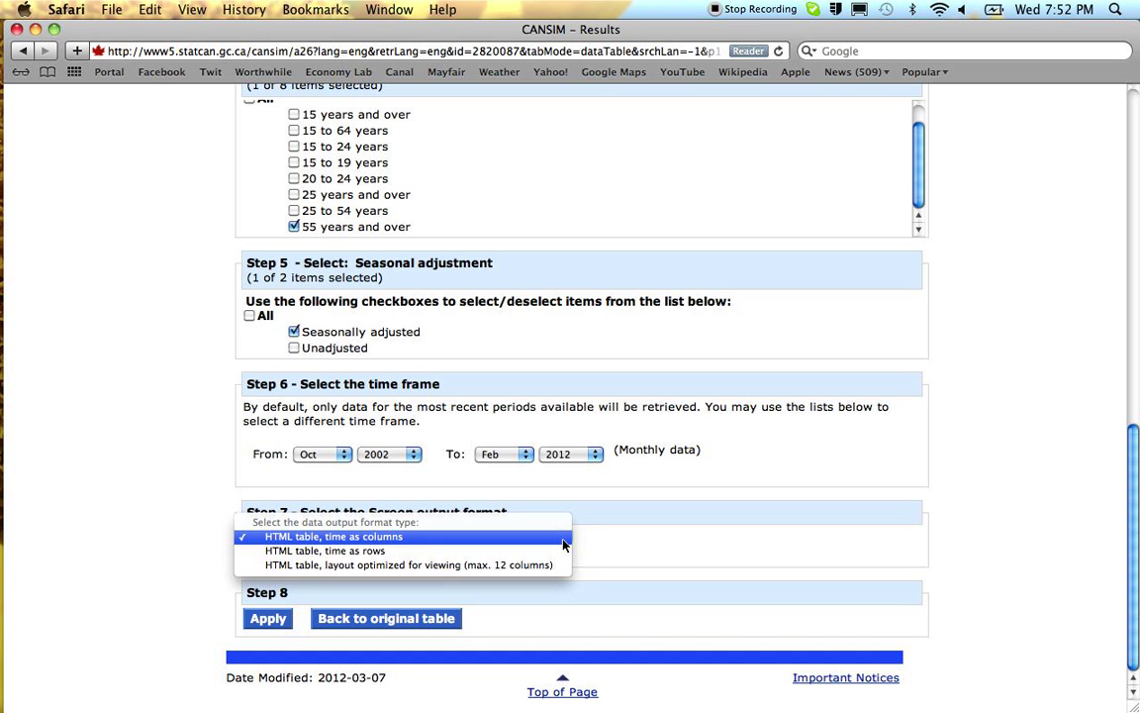
click(551, 560)
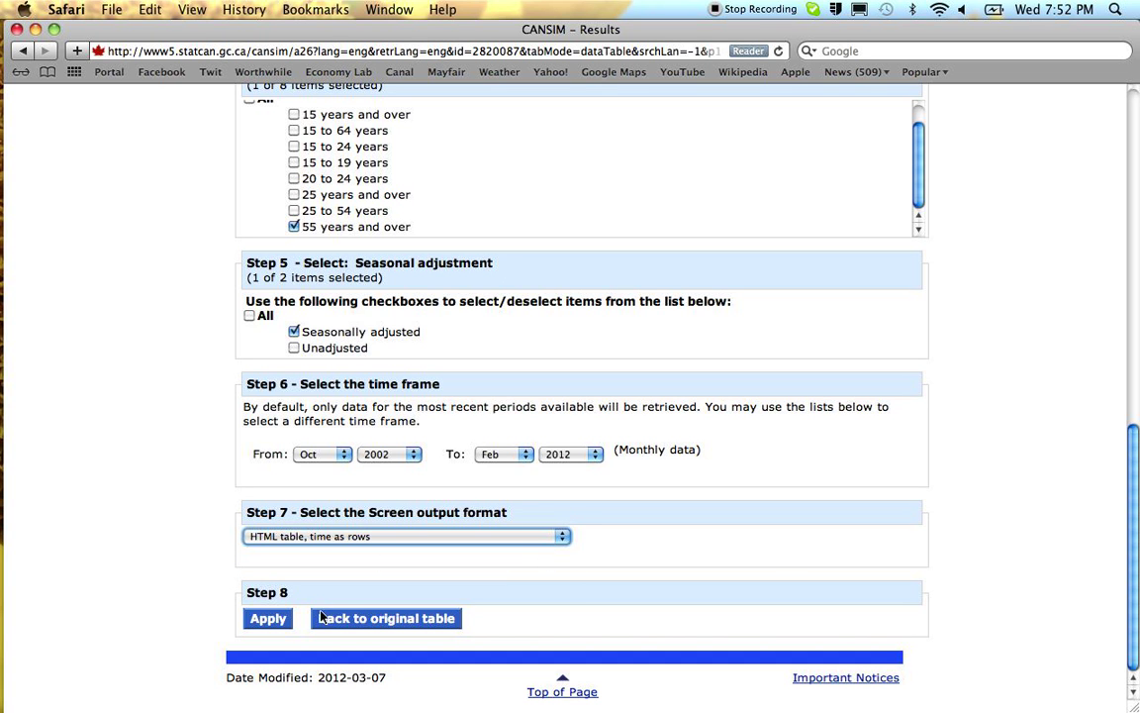
click(267, 619)
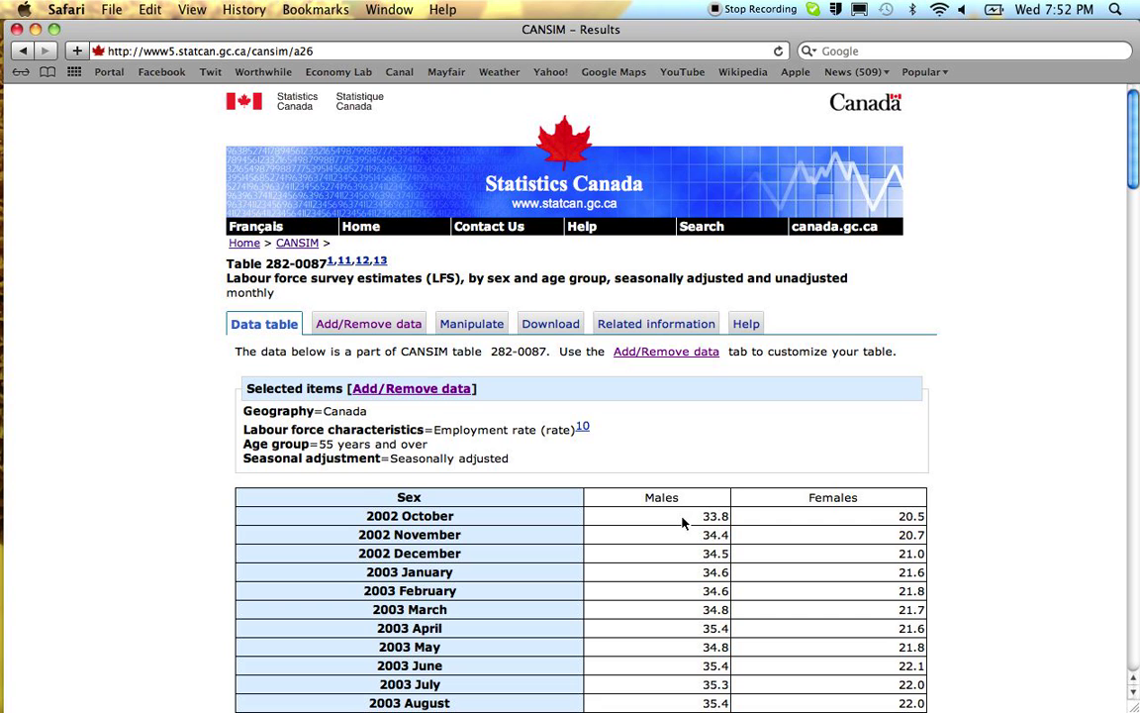
- Examine the customized table of monthly employment rates by sex from October 2002 to February 2012
scroll(990, 513, down, 2)
scroll(993, 513, down, 2)
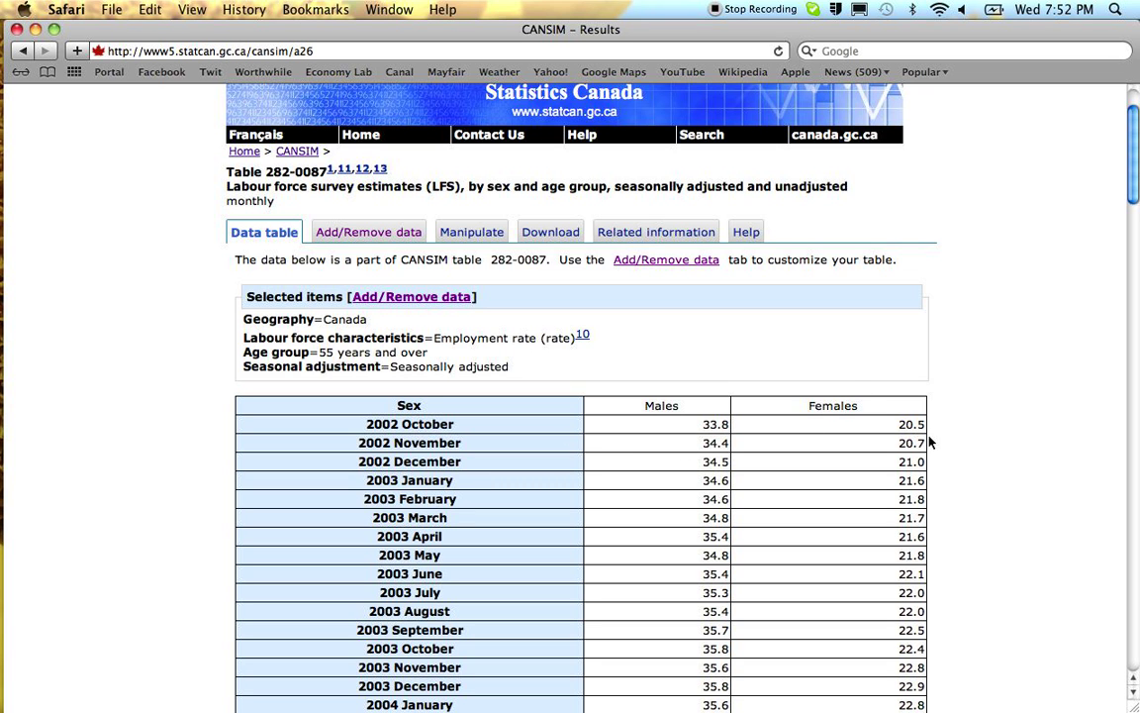
scroll(944, 438, down, 15)
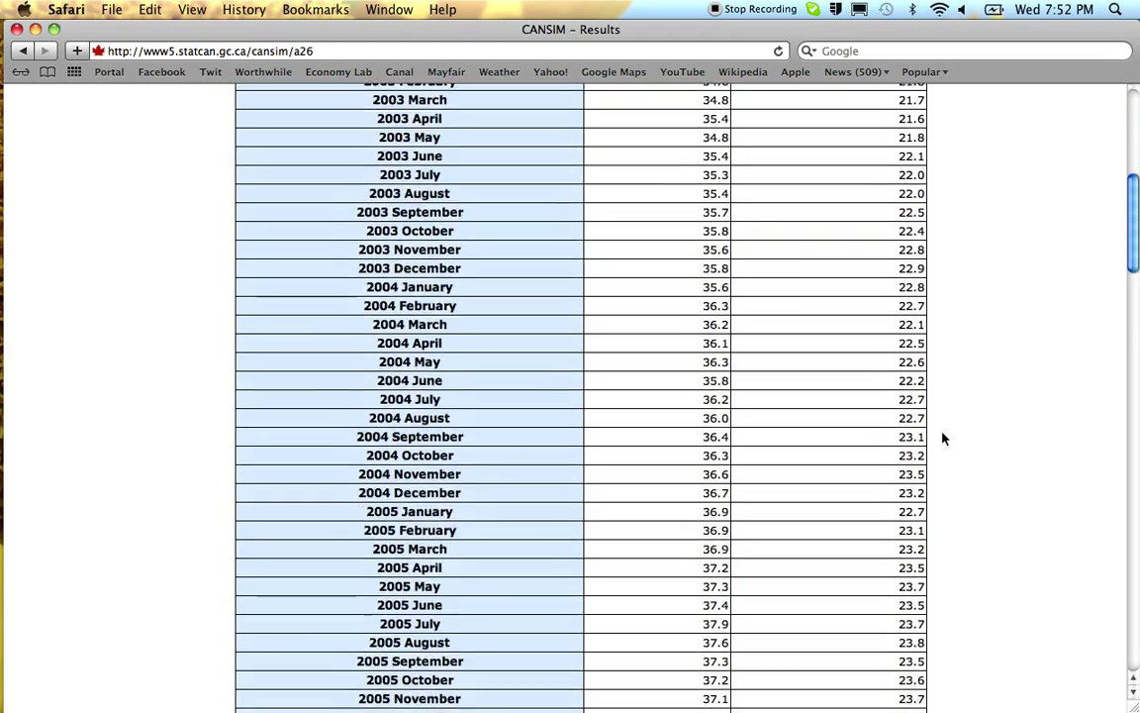
scroll(943, 438, down, 15)
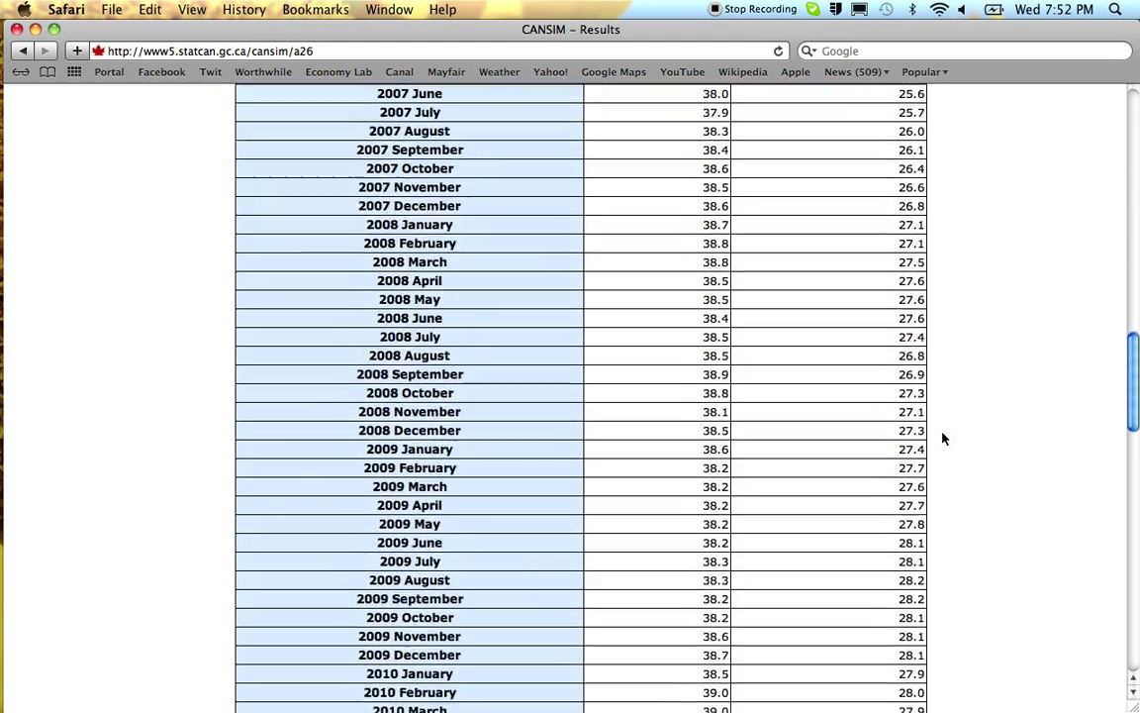
scroll(943, 438, down, 5)
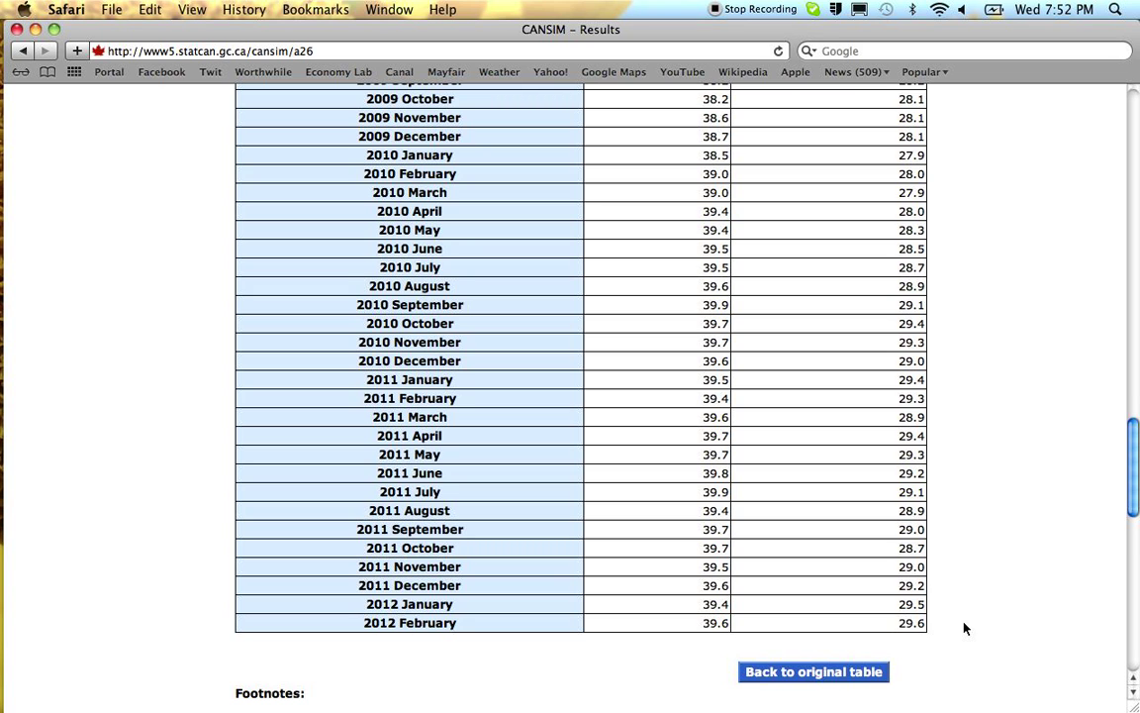
scroll(965, 627, up, 20)
scroll(965, 628, up, 5)
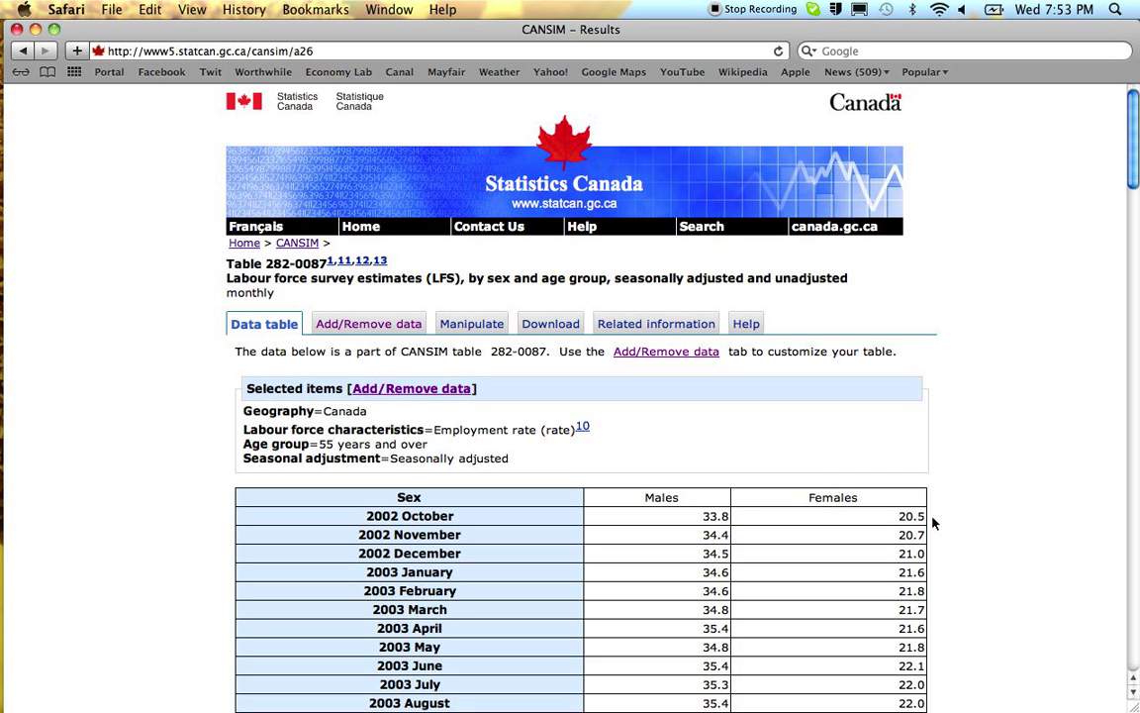
- Compare the employment rates in the Males column from the start to the end of the period
scroll(653, 527, down, 1)
scroll(654, 527, down, 15)
scroll(653, 528, down, 12)
scroll(653, 528, down, 17)
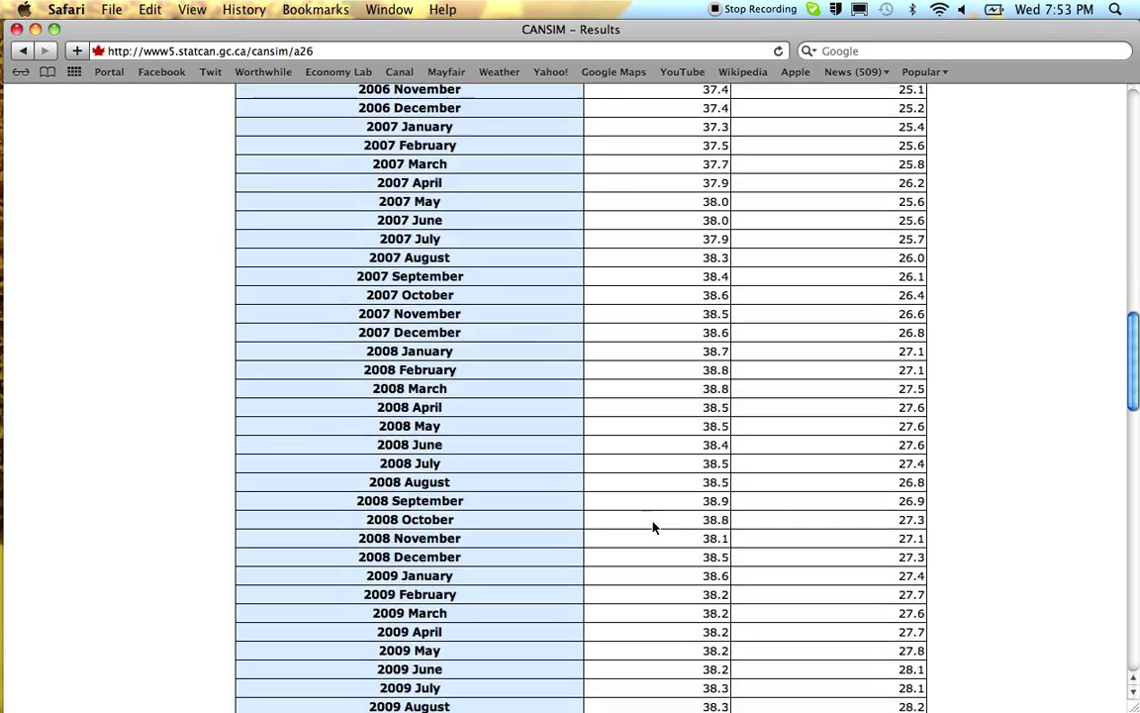
scroll(653, 527, down, 5)
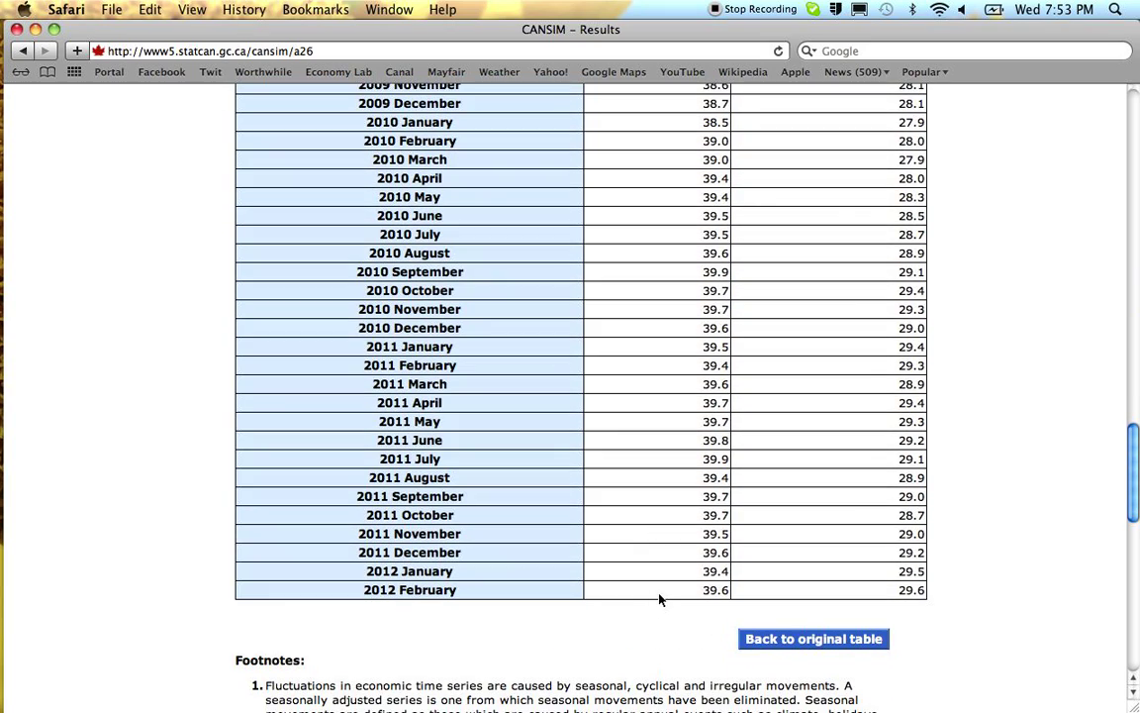
scroll(660, 599, up, 20)
scroll(660, 599, up, 13)
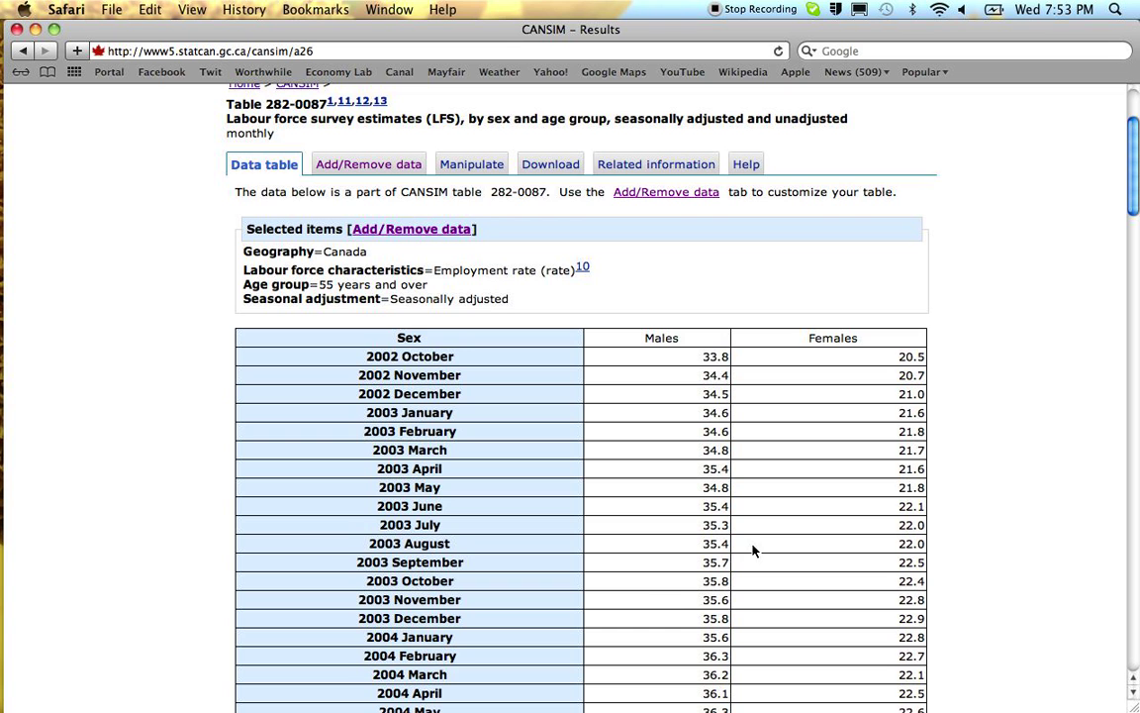
- Compare the employment rates in the Females column between October 2002 and February 2012
scroll(752, 550, down, 5)
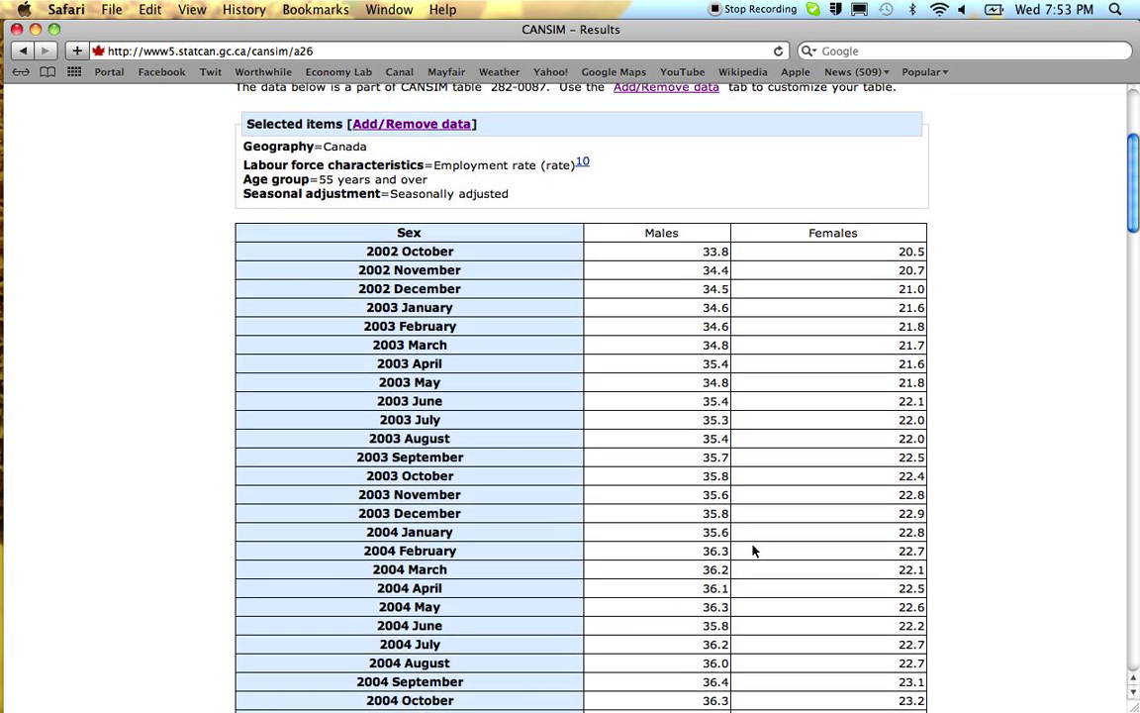
scroll(752, 550, down, 10)
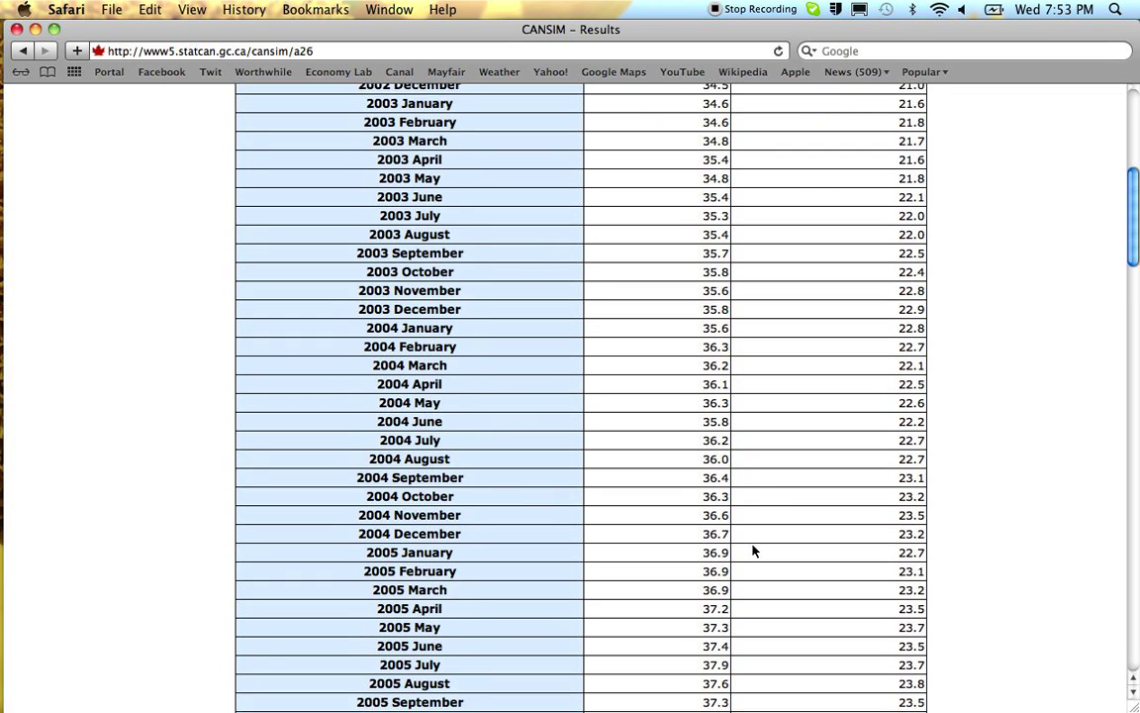
scroll(752, 550, down, 14)
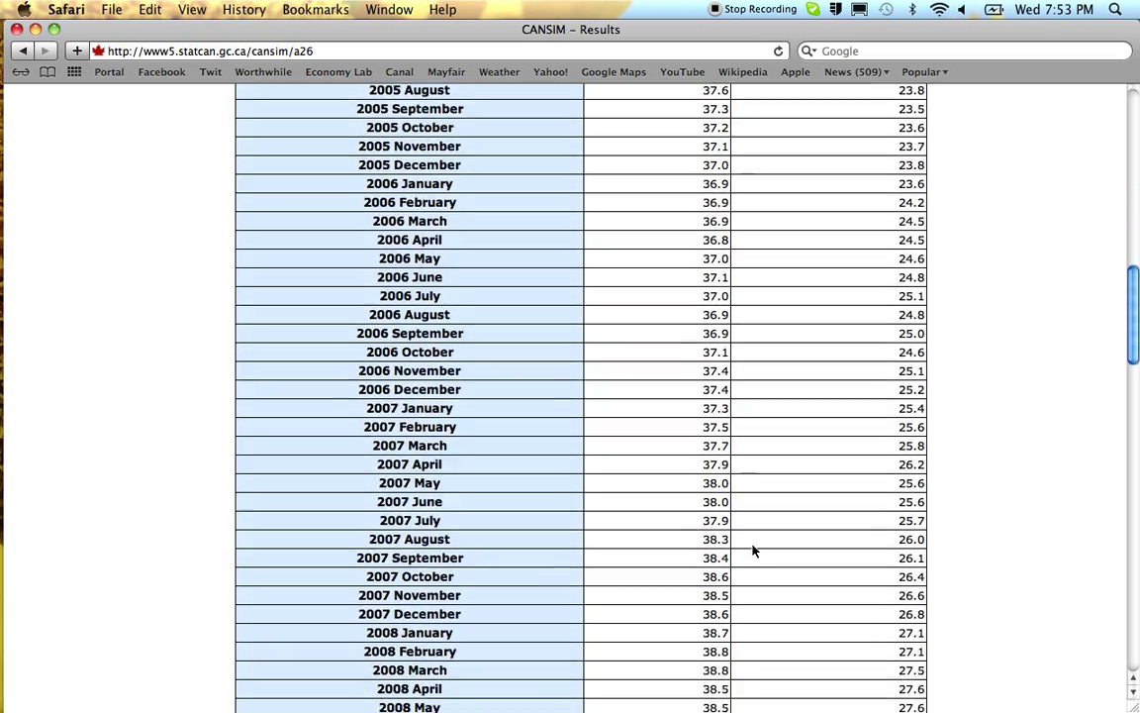
scroll(753, 550, down, 11)
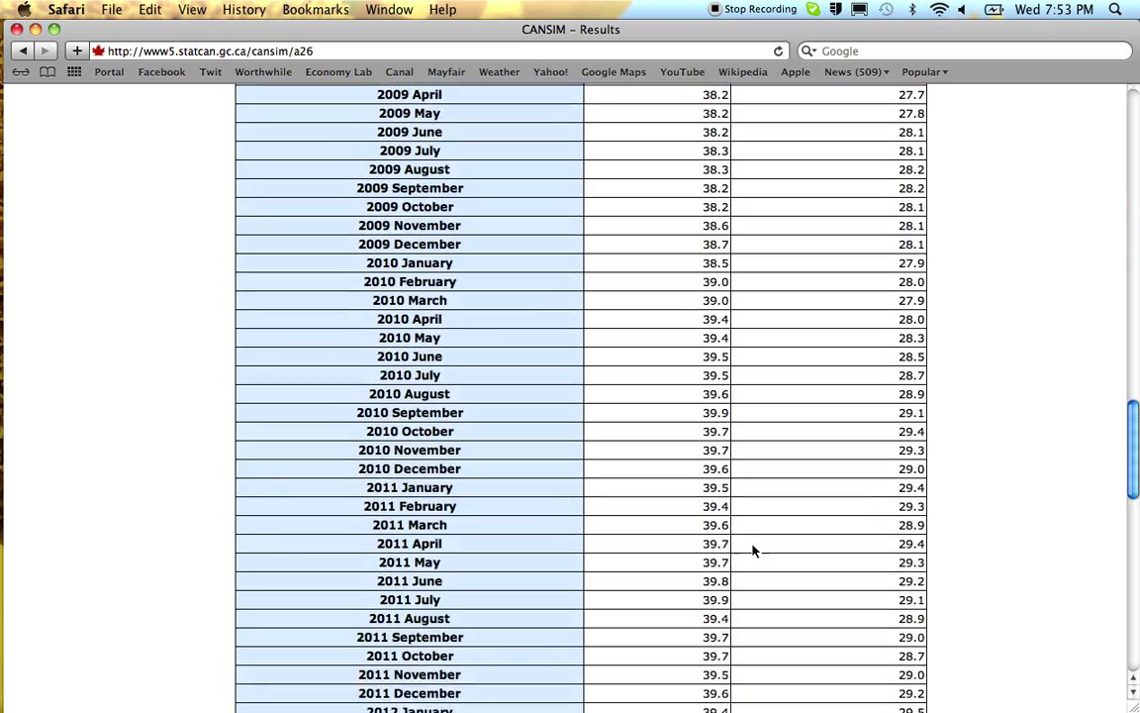
scroll(753, 550, up, 20)
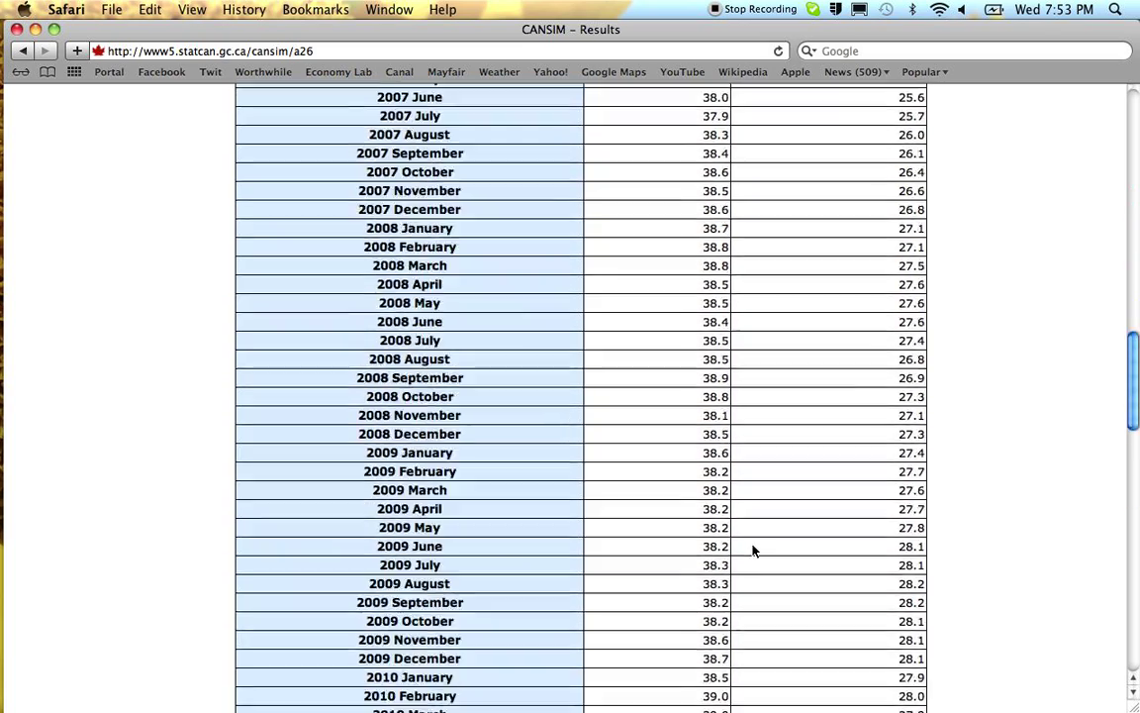
scroll(752, 550, up, 15)
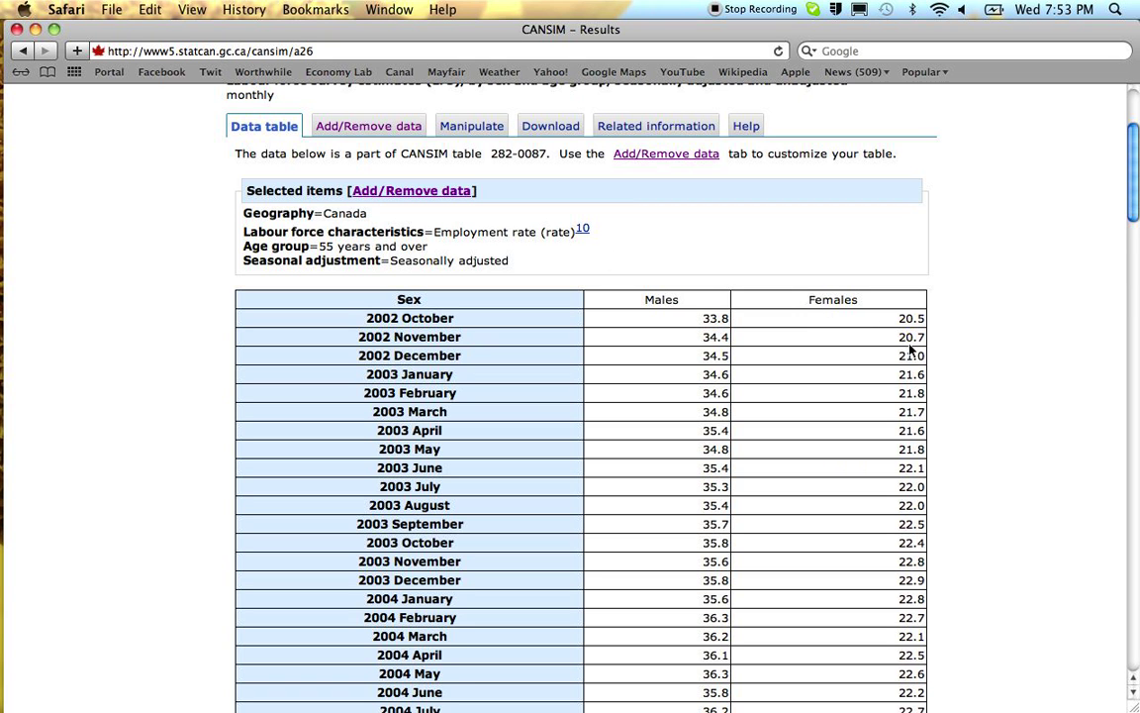
scroll(803, 369, down, 1)
scroll(802, 370, down, 20)
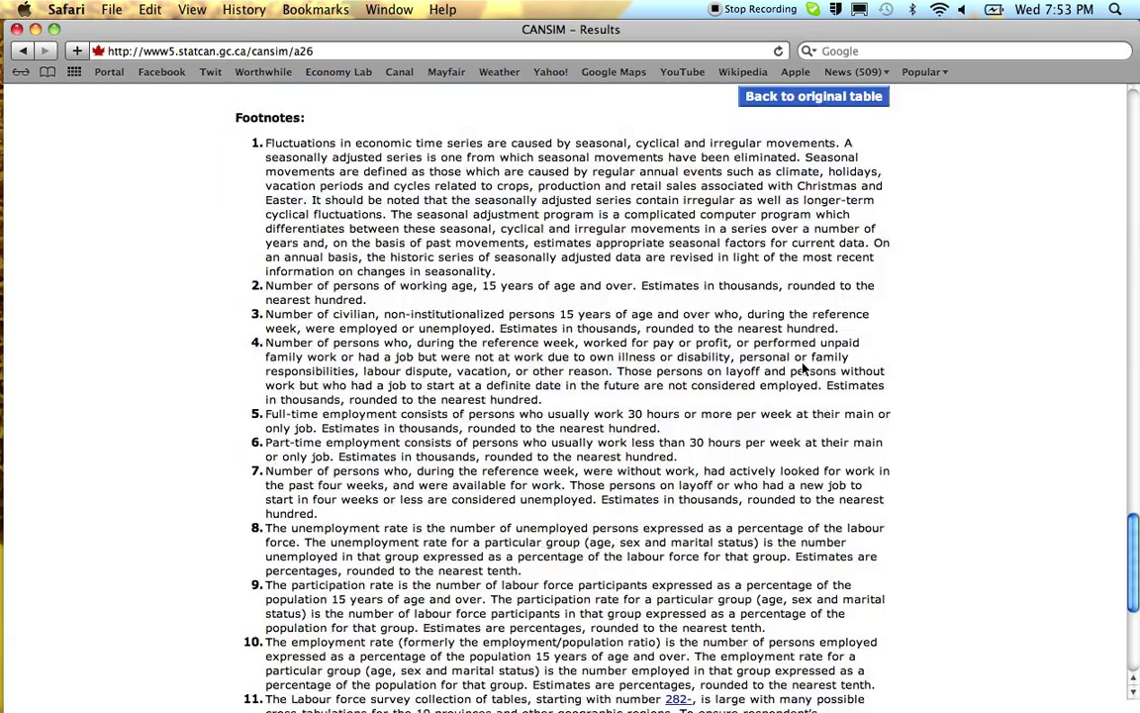
scroll(802, 369, up, 4)
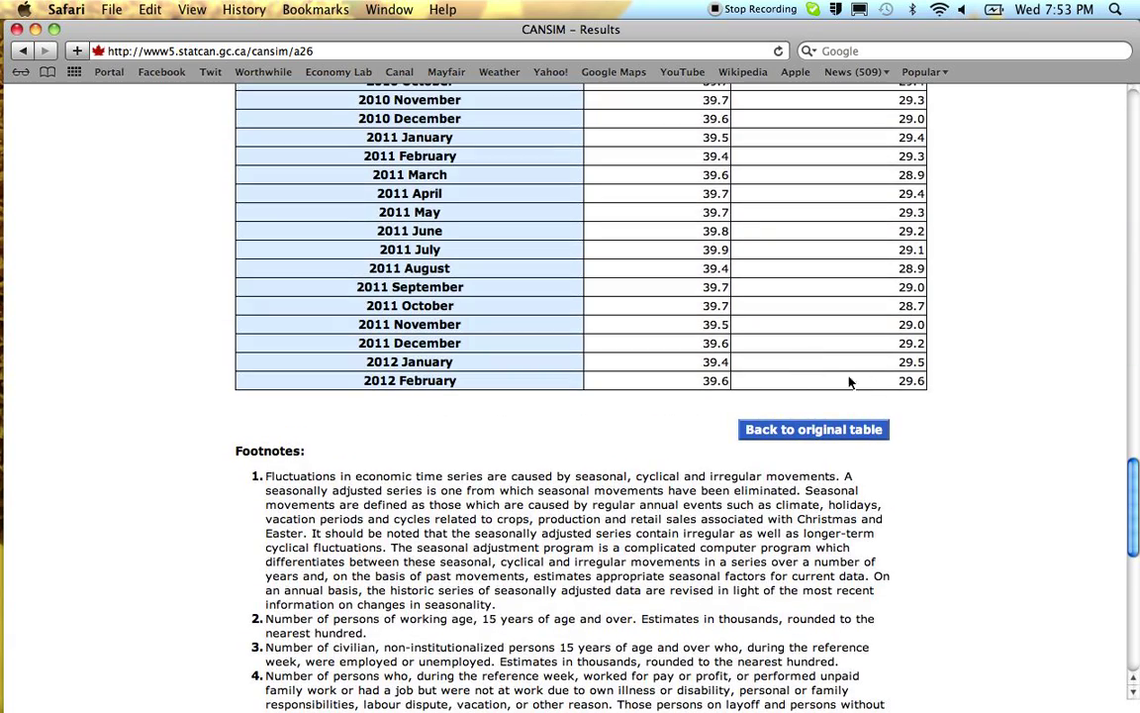
scroll(807, 386, up, 20)
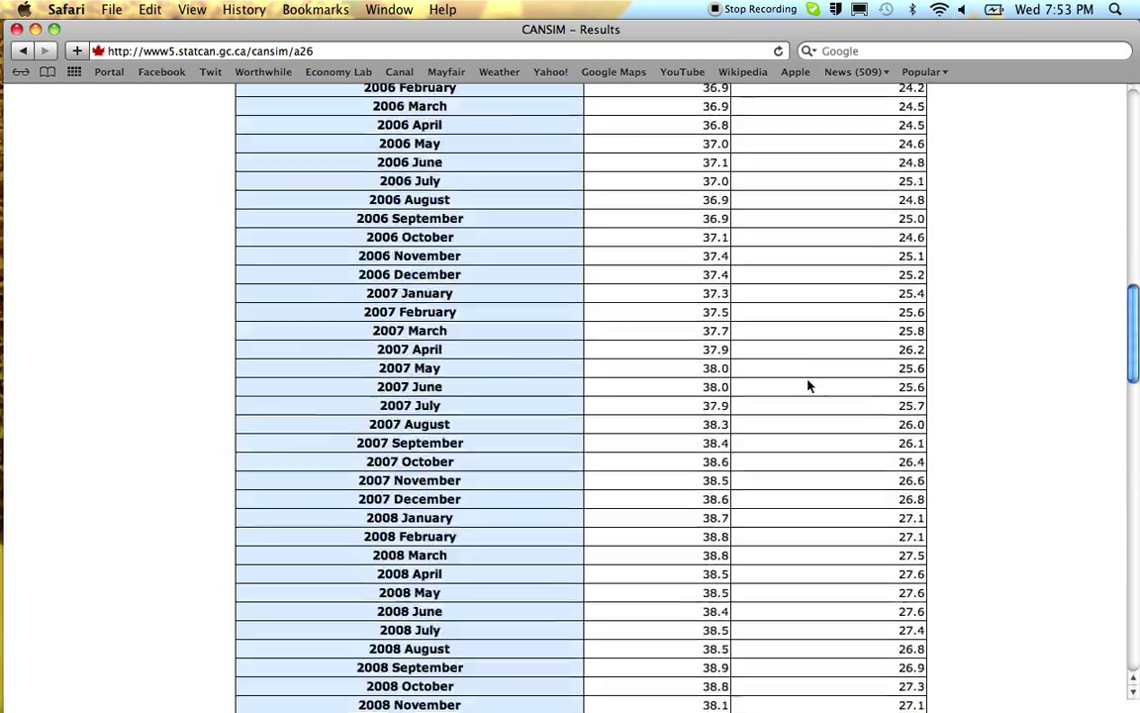
scroll(807, 386, up, 2)
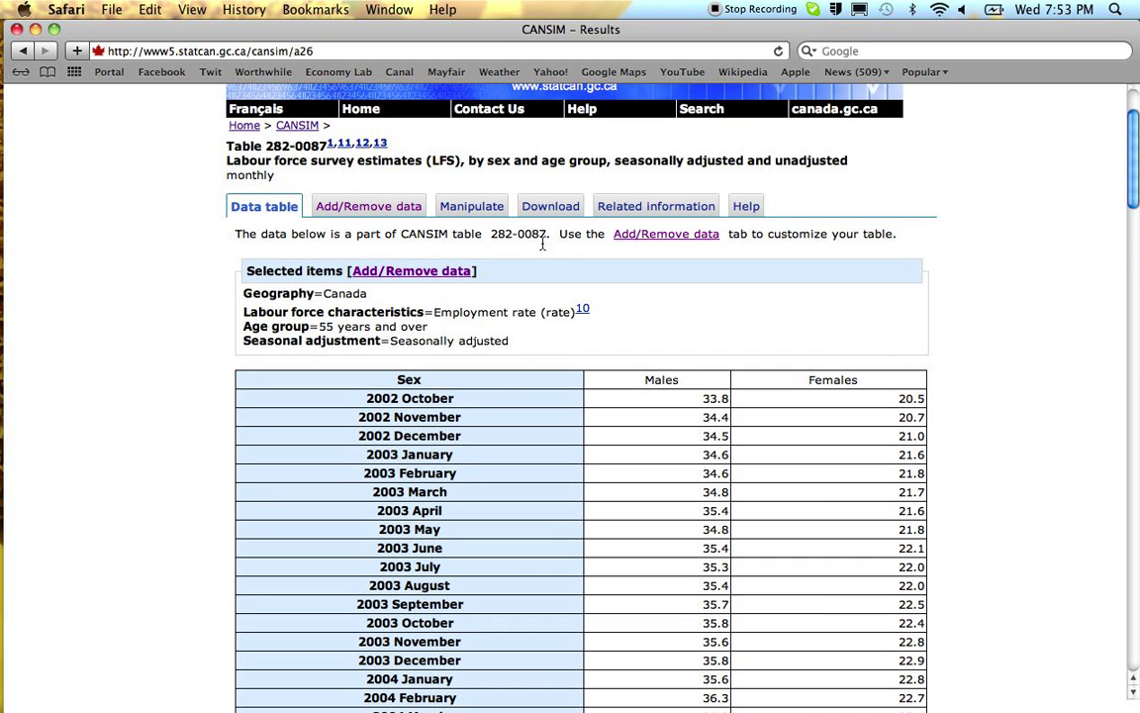
- Download the displayed table data as an English CSV file with time as rows and open it in Excel
click(549, 205)
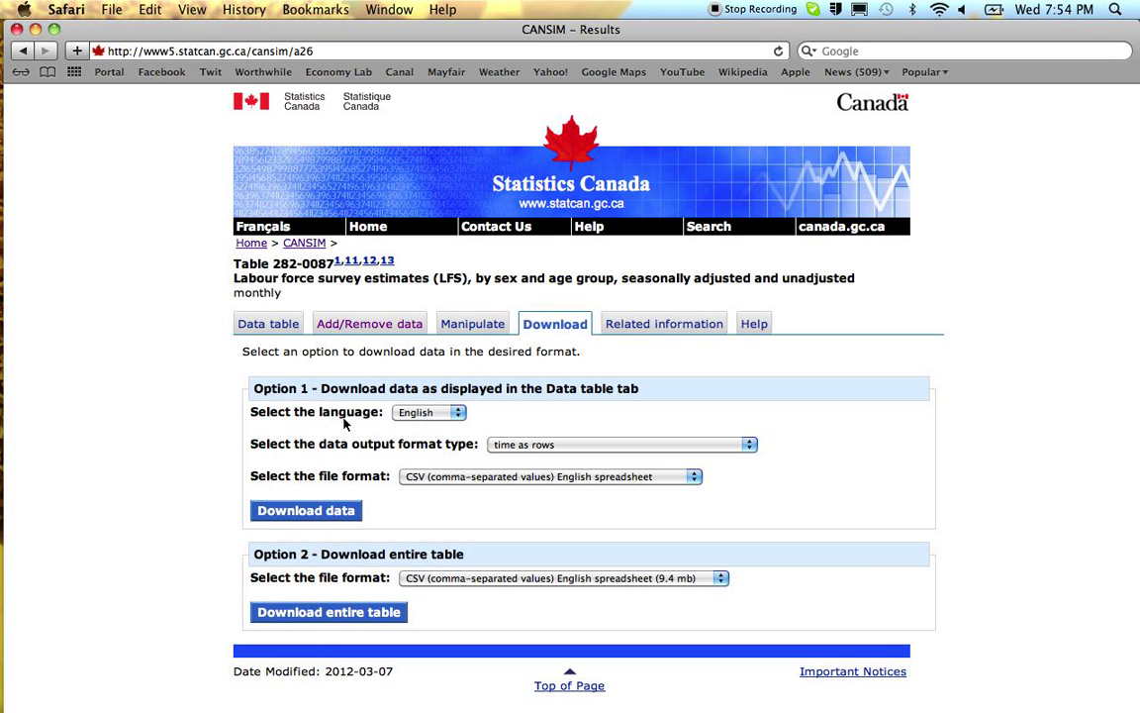
click(301, 515)
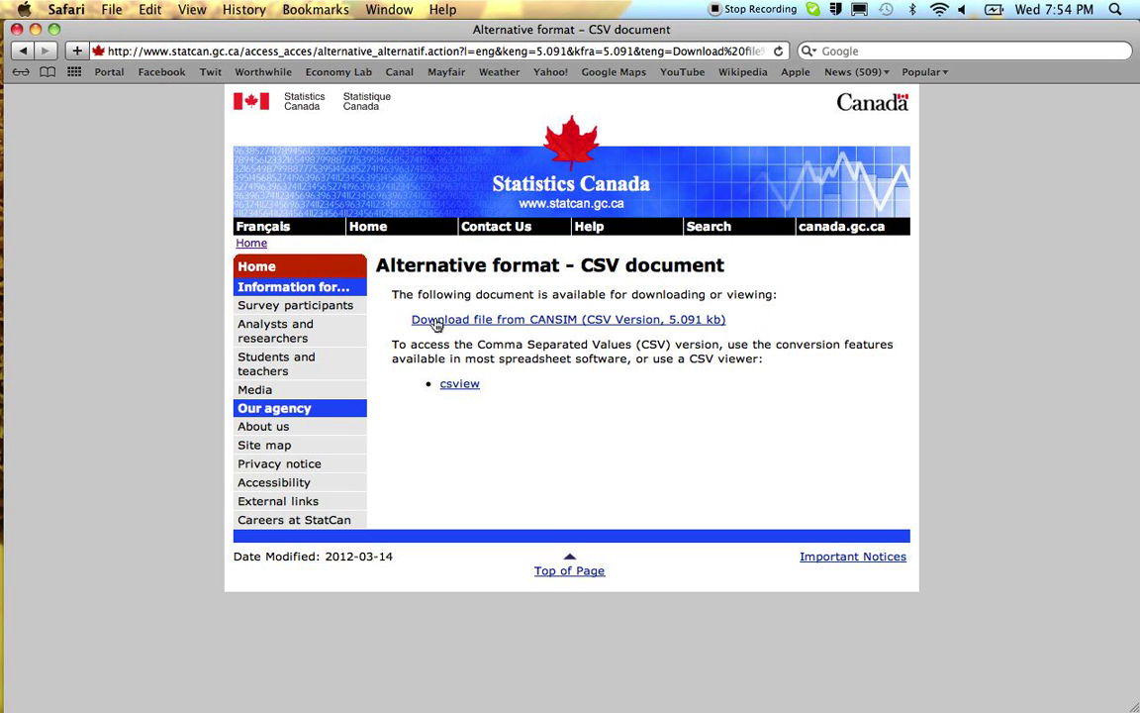
click(437, 323)
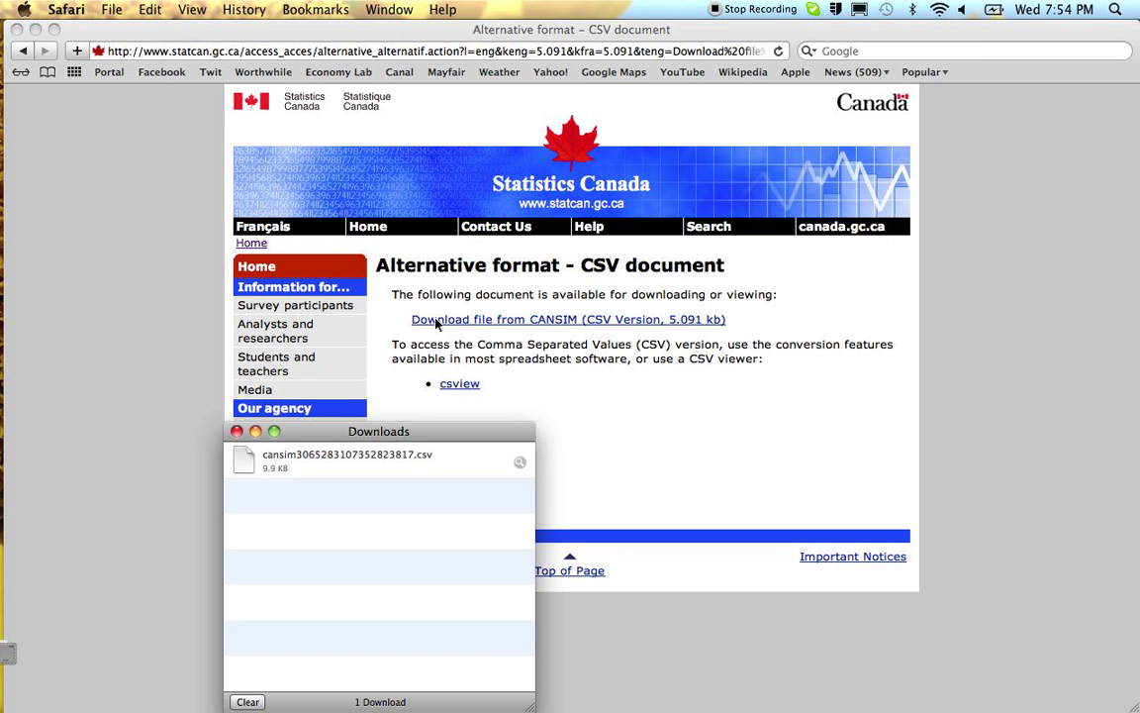
double_click(337, 458)
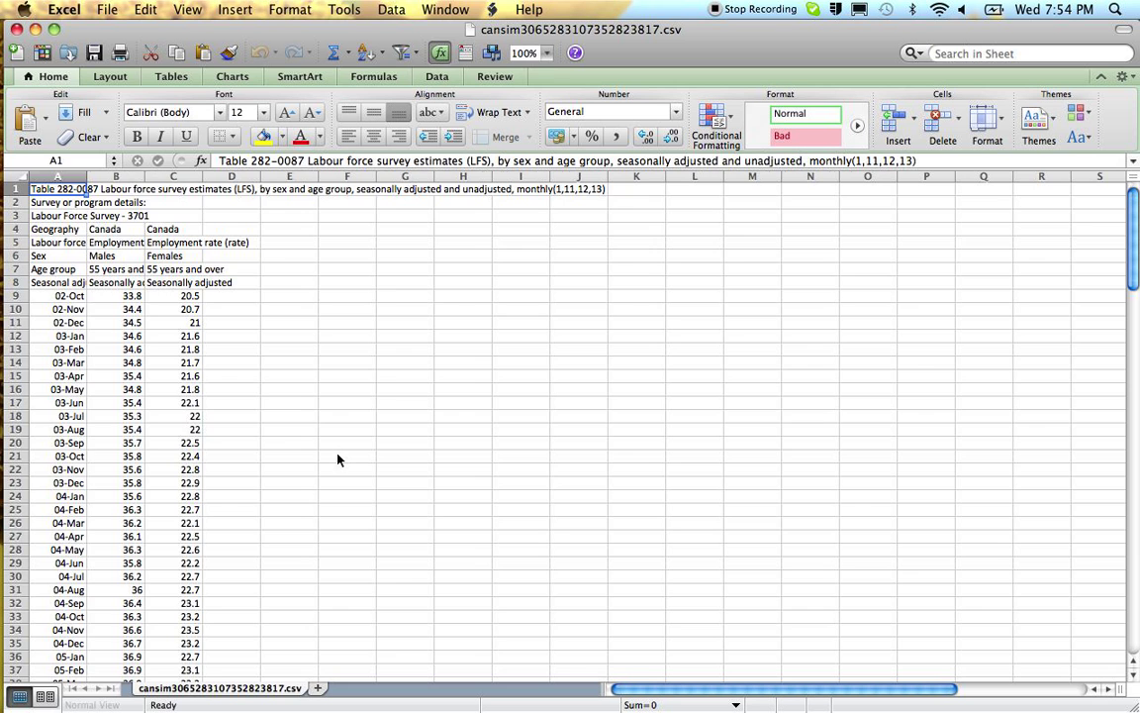